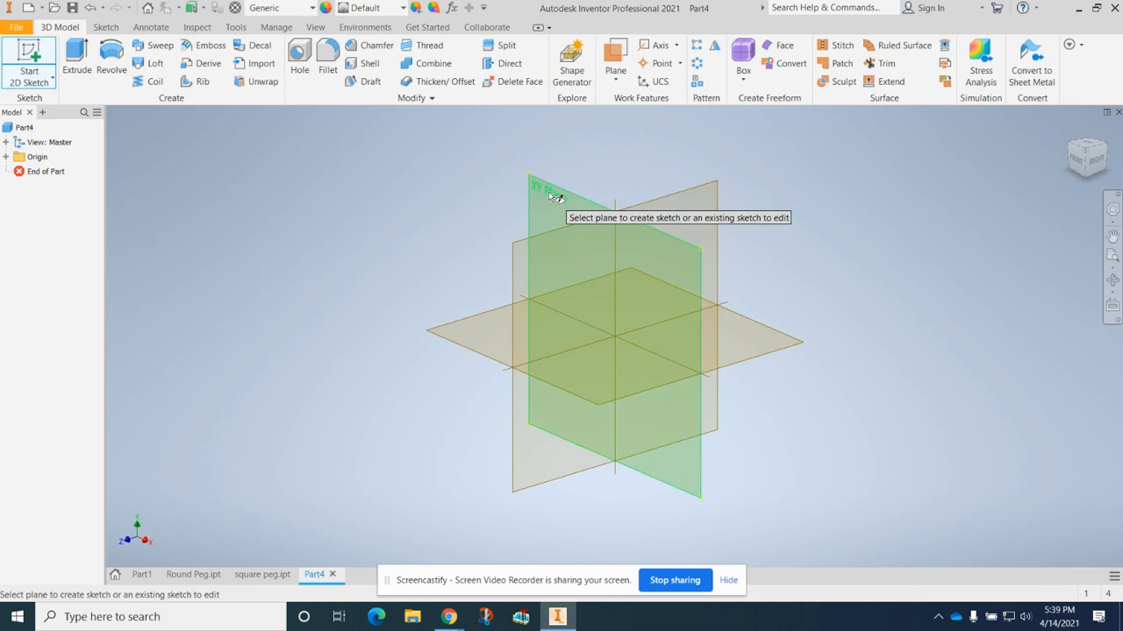
Start a sketch on the XY plane and draw a two-point rectangle about 1.91 in wide around the origin
click(548, 191)
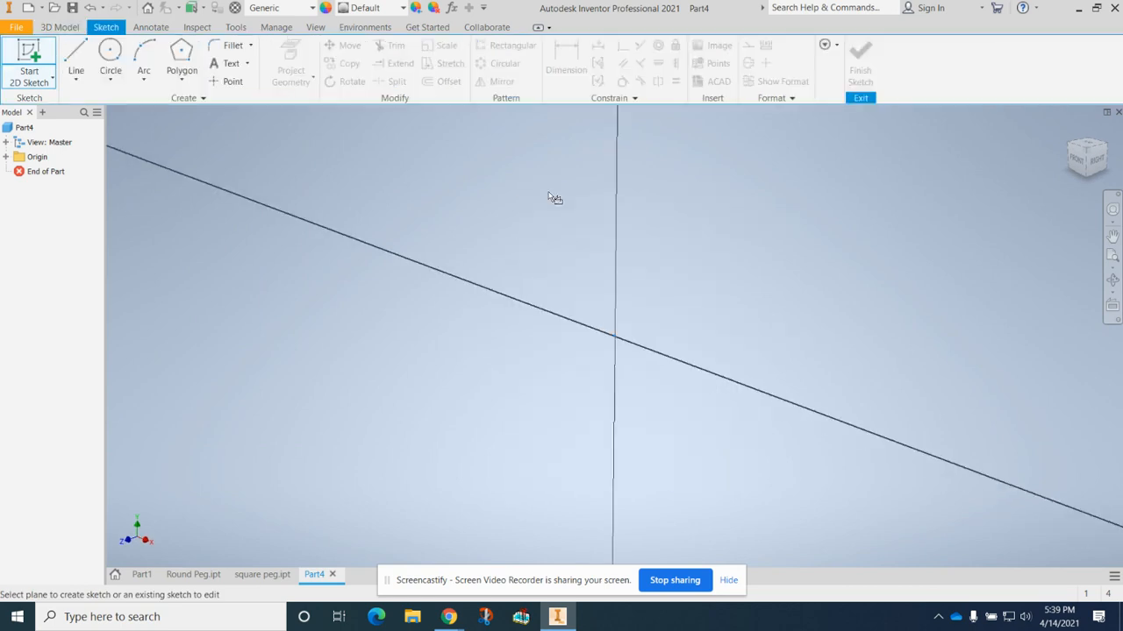
click(180, 81)
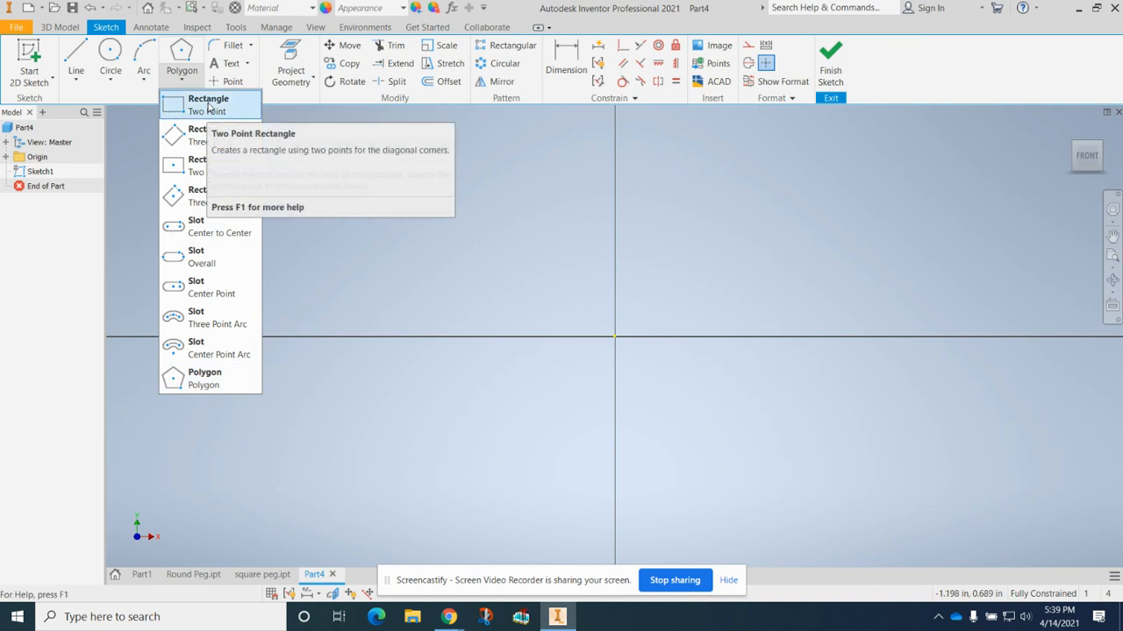
click(208, 105)
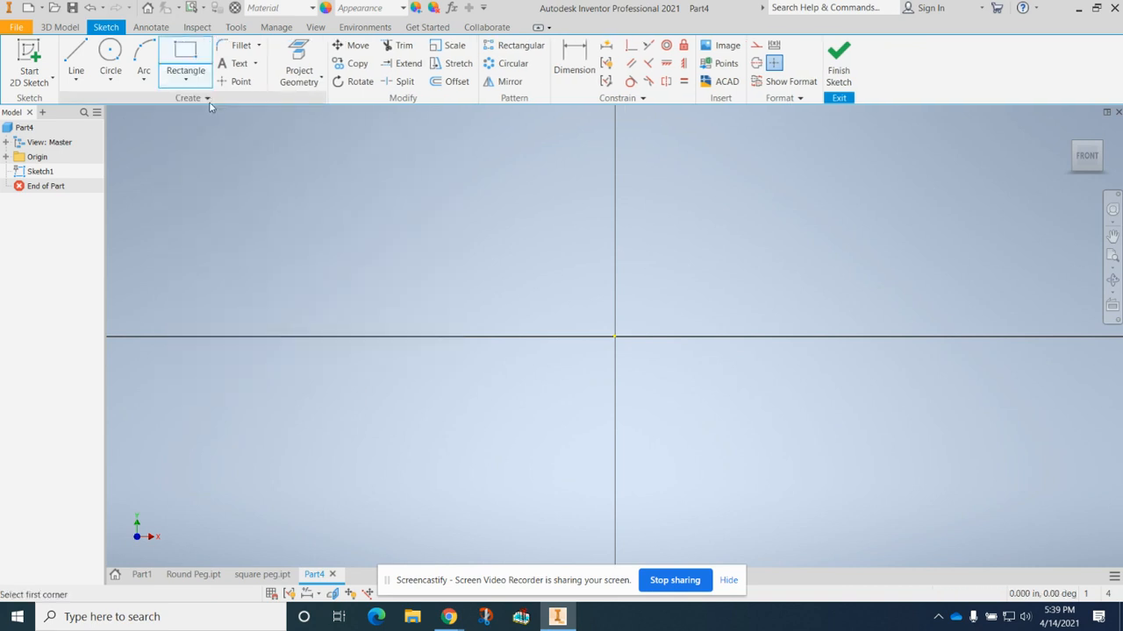
click(323, 195)
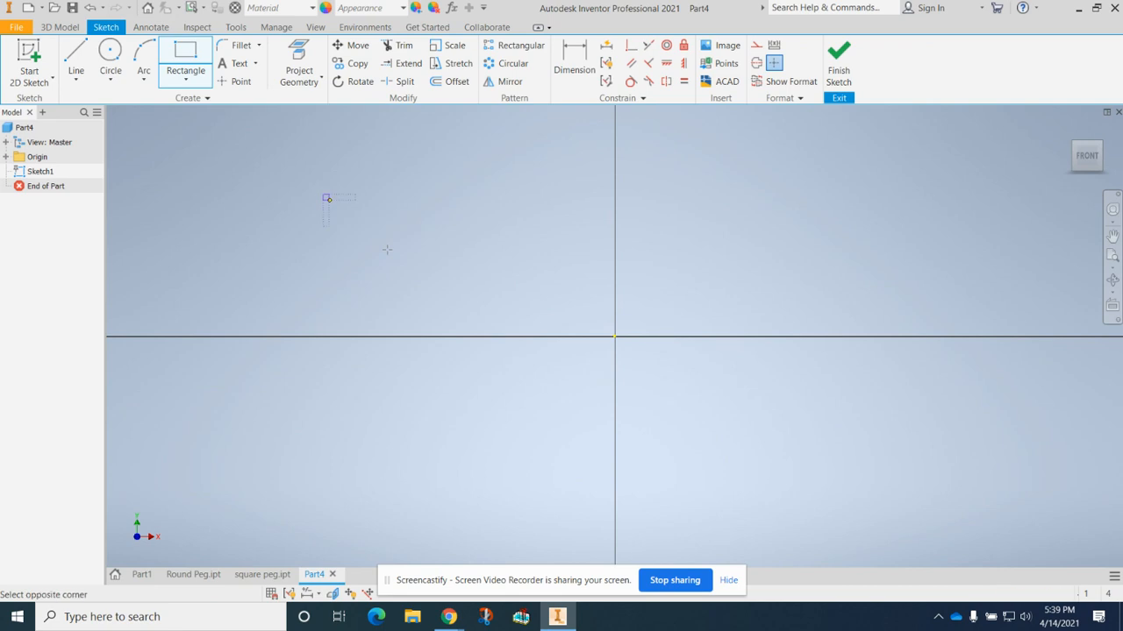
click(971, 450)
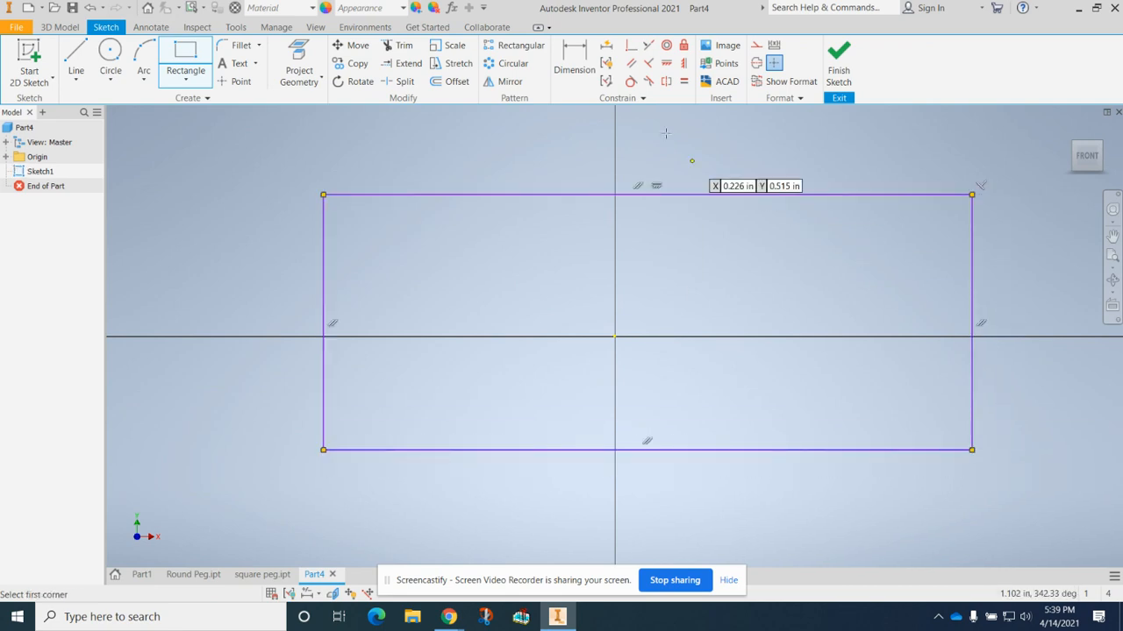
Dimension the rectangle's top edge and set its length to 5 3/4 in
click(571, 65)
click(556, 194)
click(567, 159)
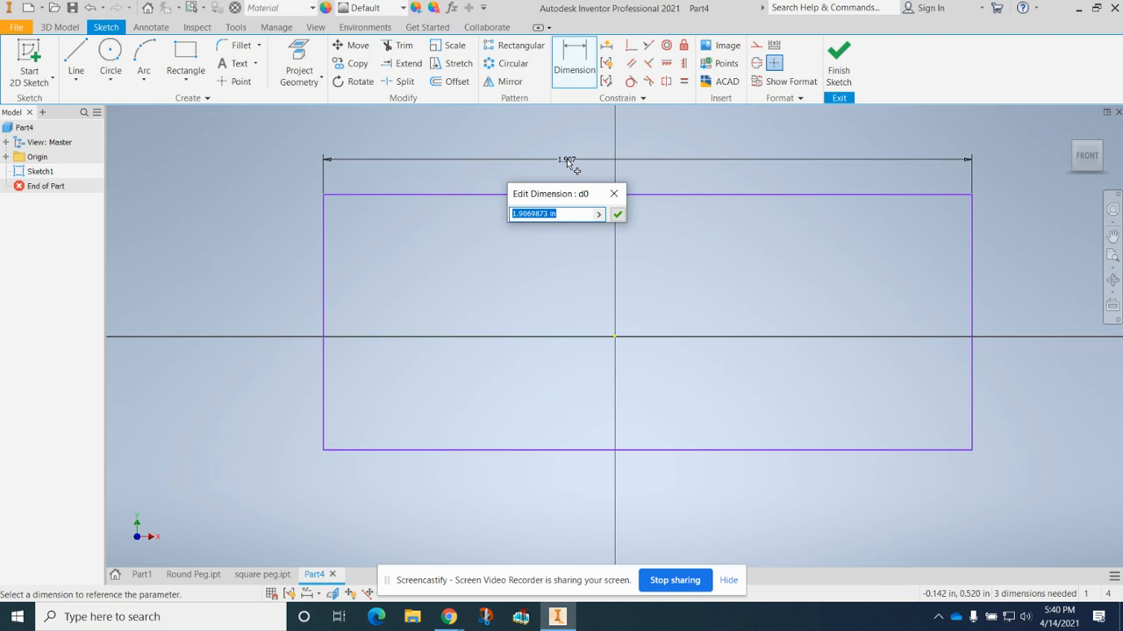
text(5 3/4)
key(Return)
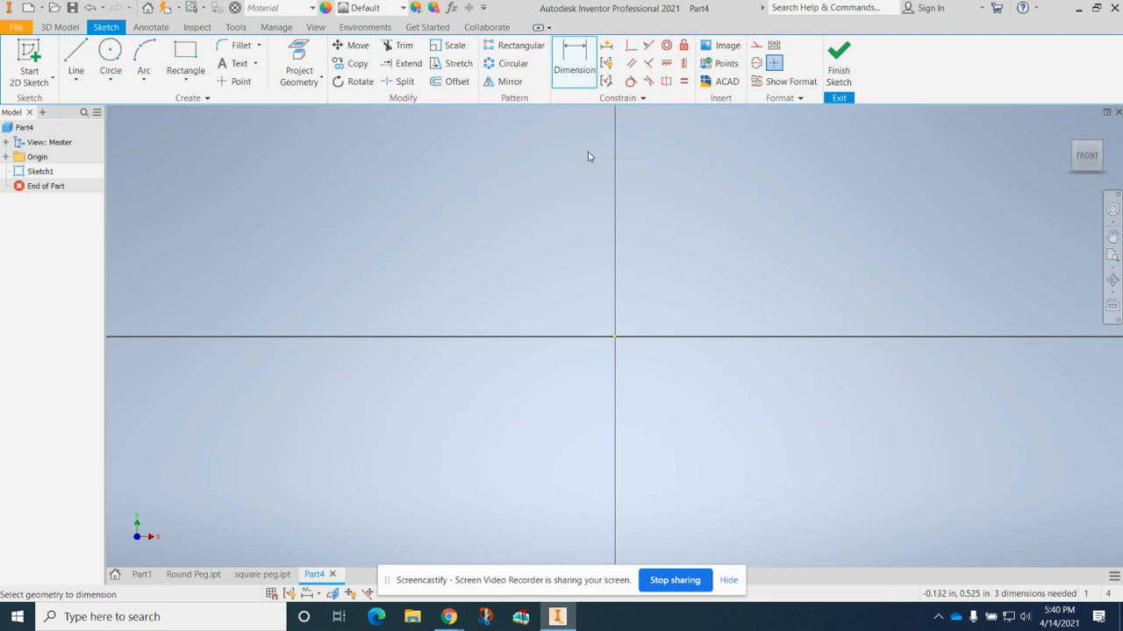
Dimension the rectangle's right edge and set its height to 3 in
click(1085, 160)
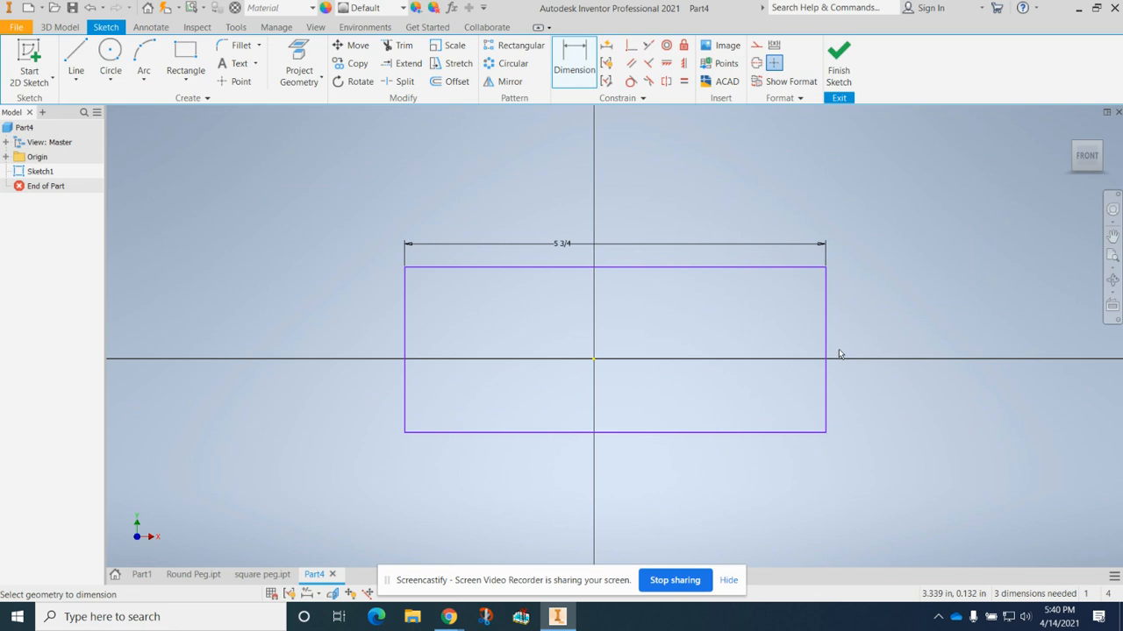
click(829, 355)
click(875, 343)
text(3)
key(Return)
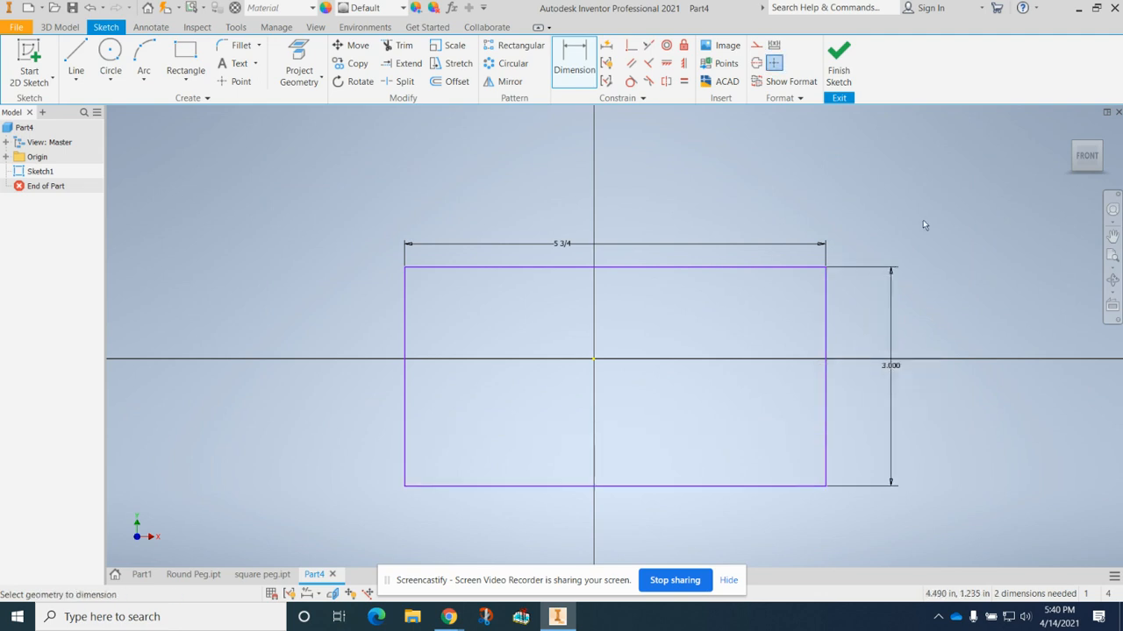
Finish the sketch and extrude the rectangle by 3/4 in
click(839, 70)
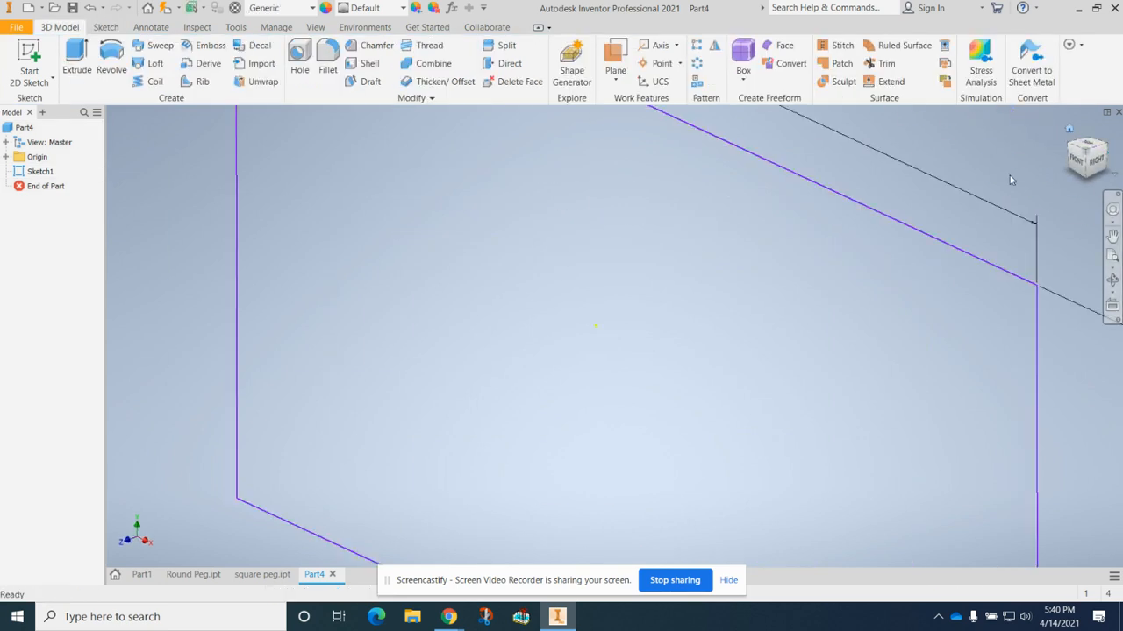
click(73, 56)
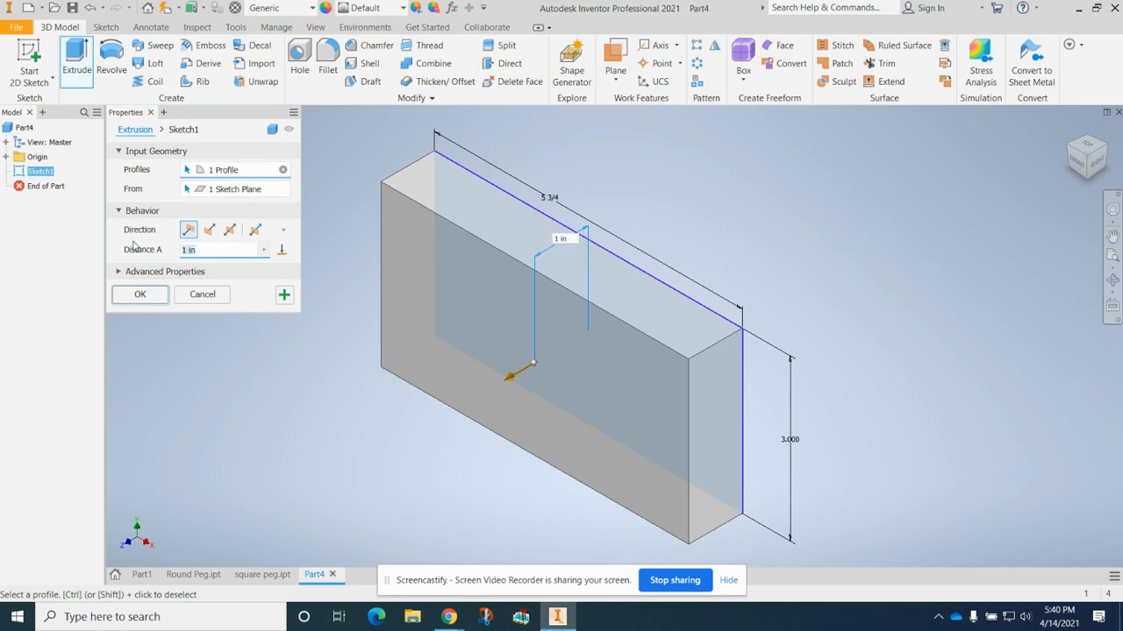
text(3/4)
key(Return)
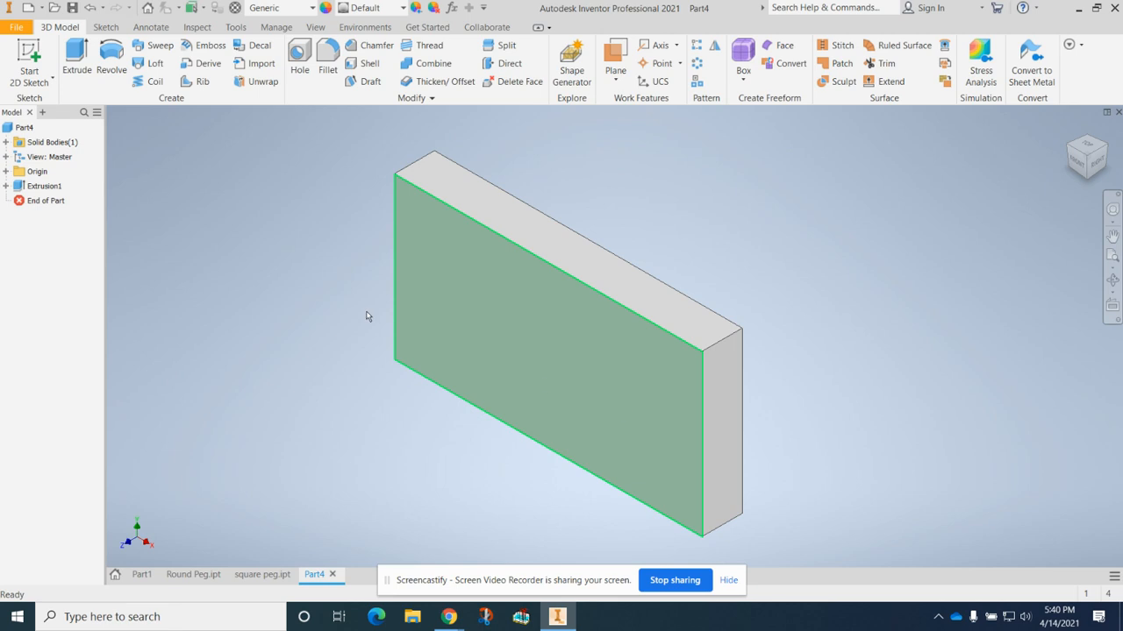
Start a sketch on the block's front face and draw a 1 in diameter circle in its left half
click(30, 54)
click(440, 294)
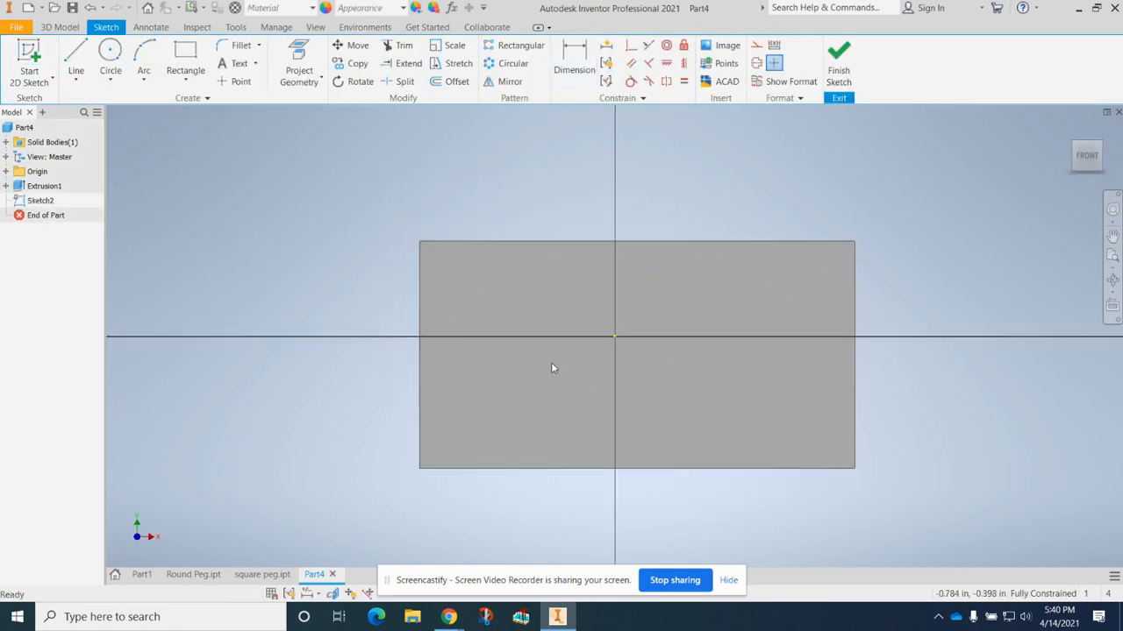
click(180, 84)
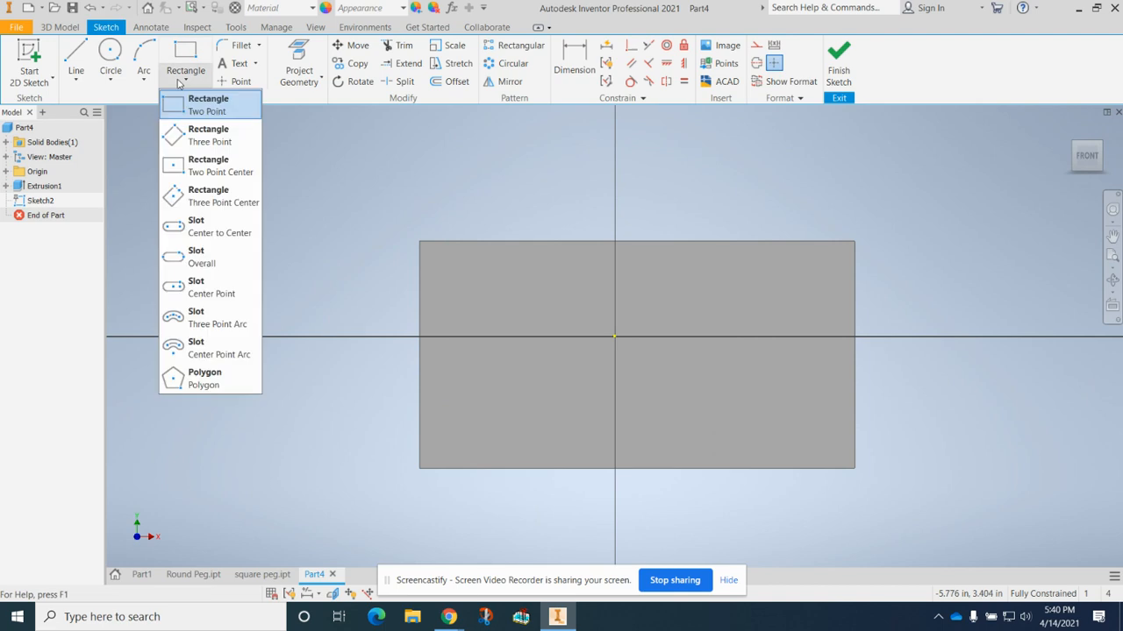
click(112, 57)
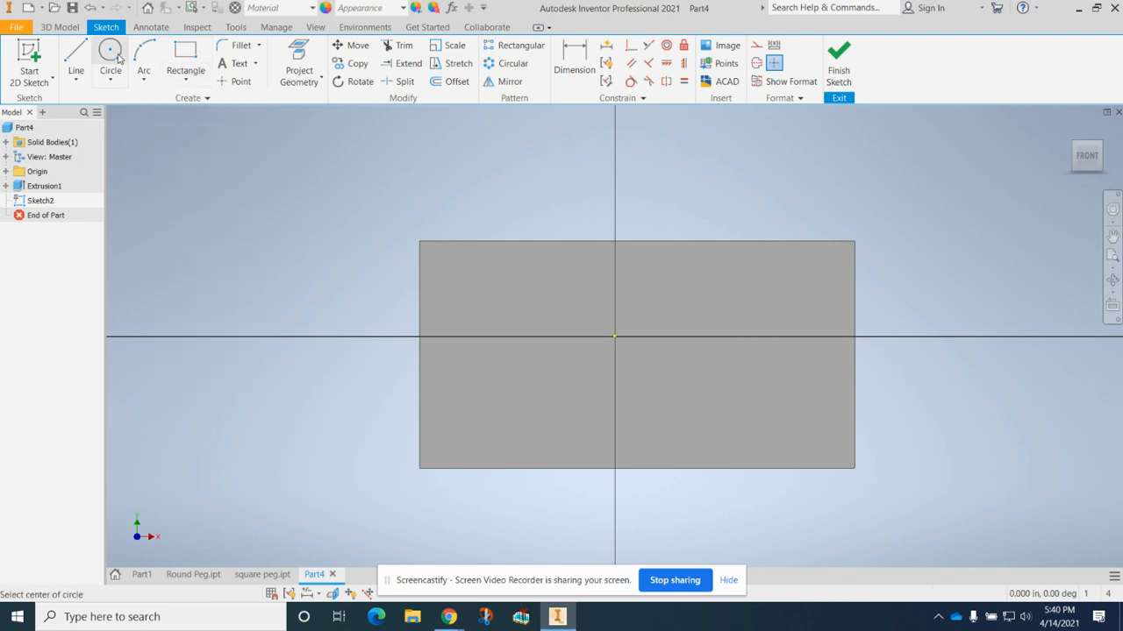
click(525, 355)
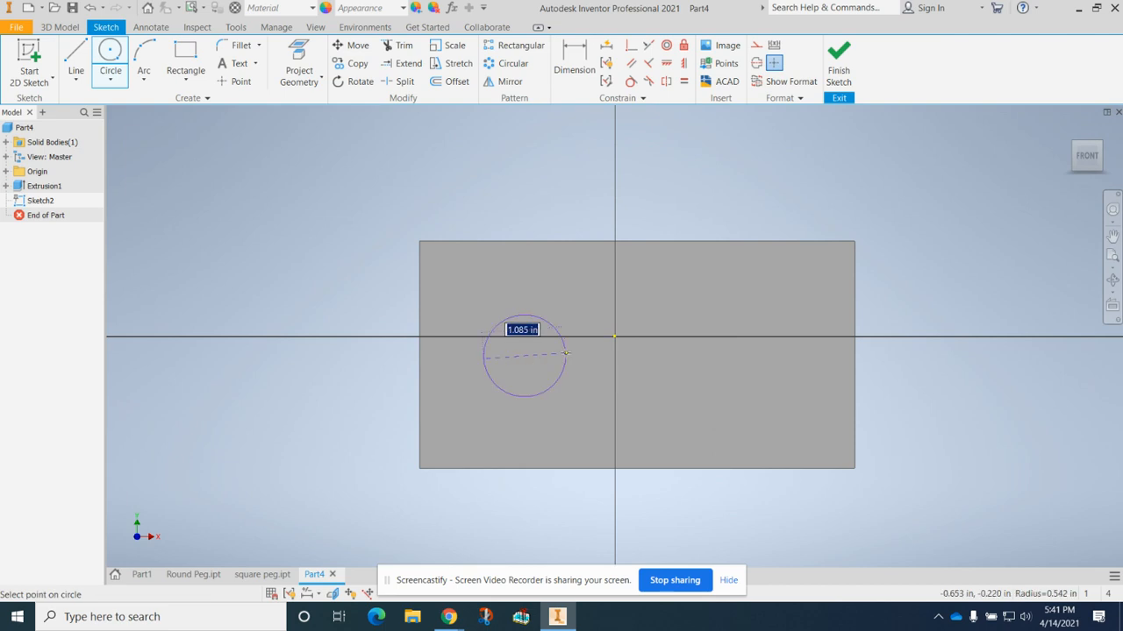
text(1)
key(Return)
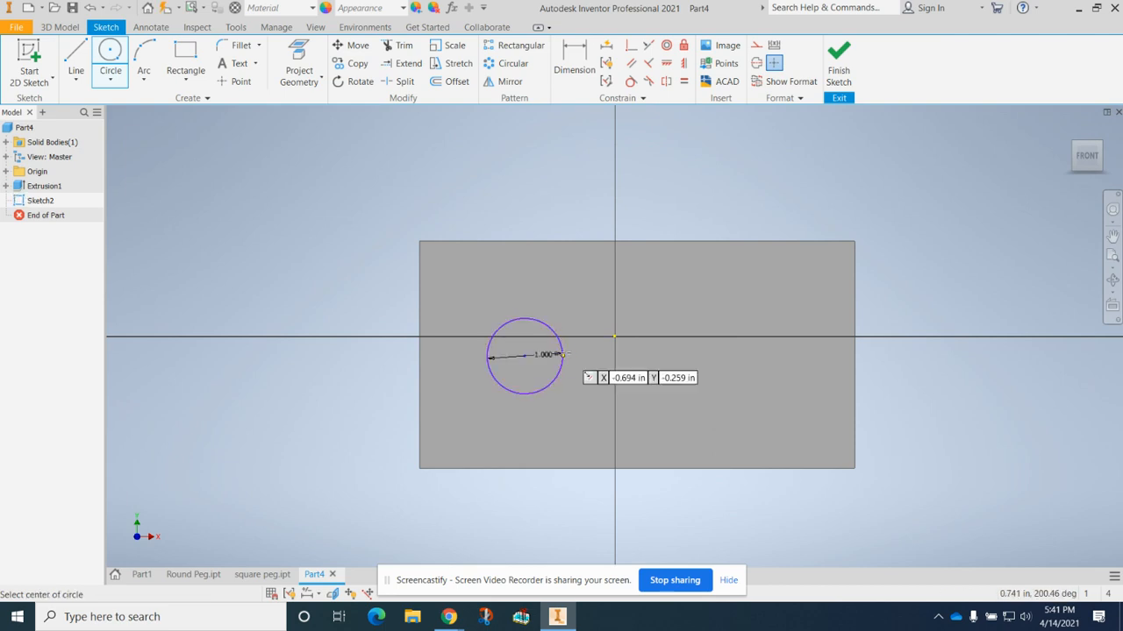
Draw a four-sided polygon about 1.28 in per side in the right half of the block's front face
click(185, 77)
click(205, 378)
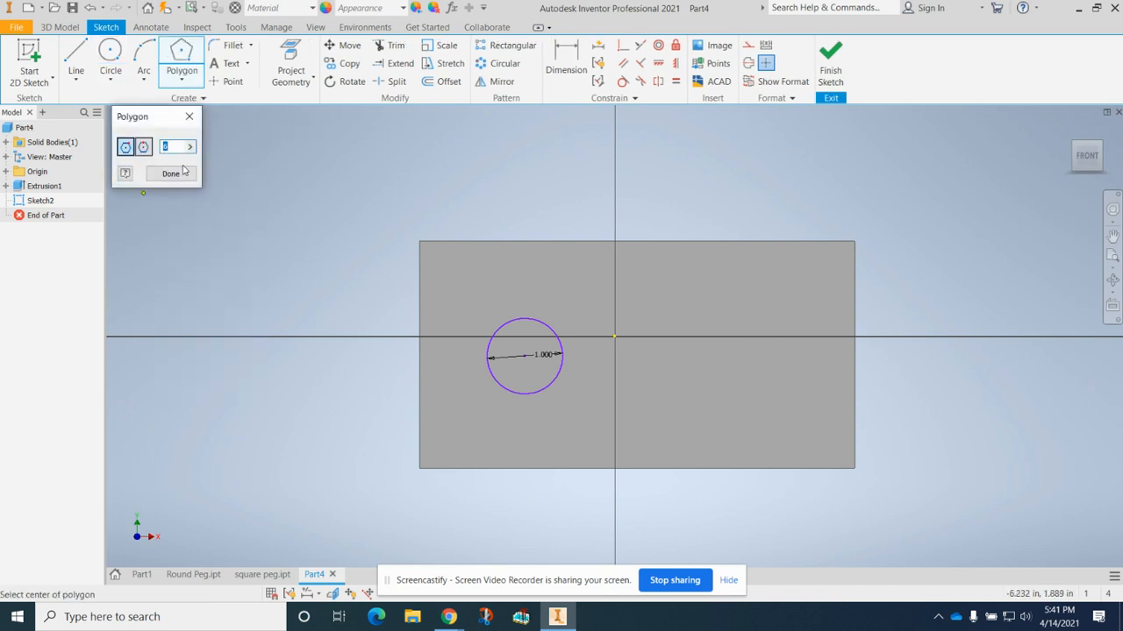
text(4)
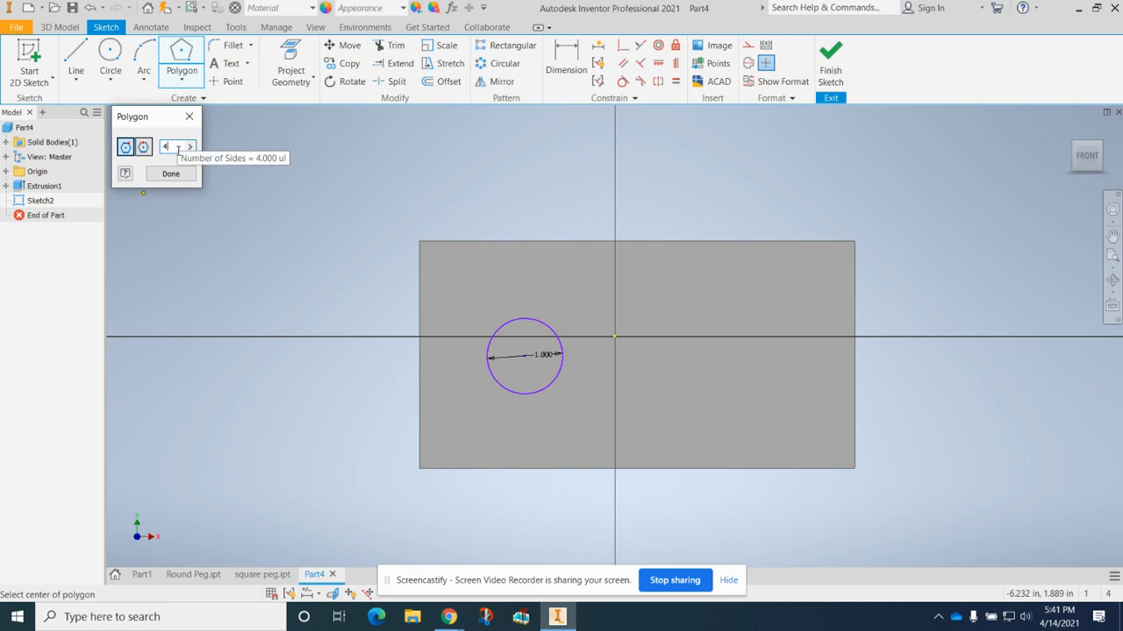
click(730, 356)
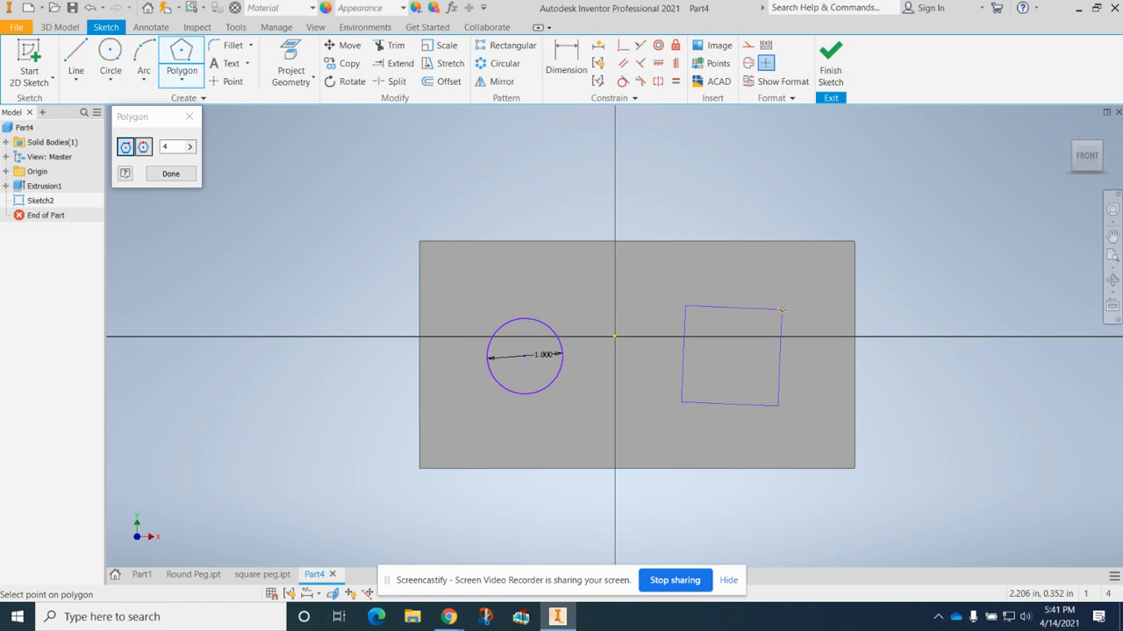
click(782, 310)
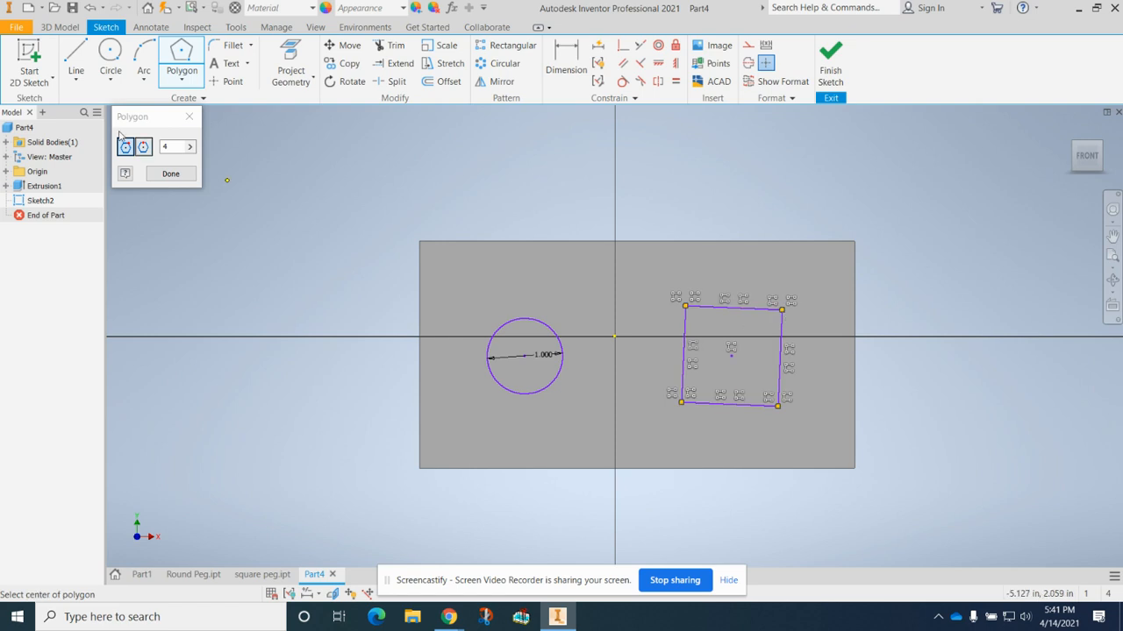
click(171, 174)
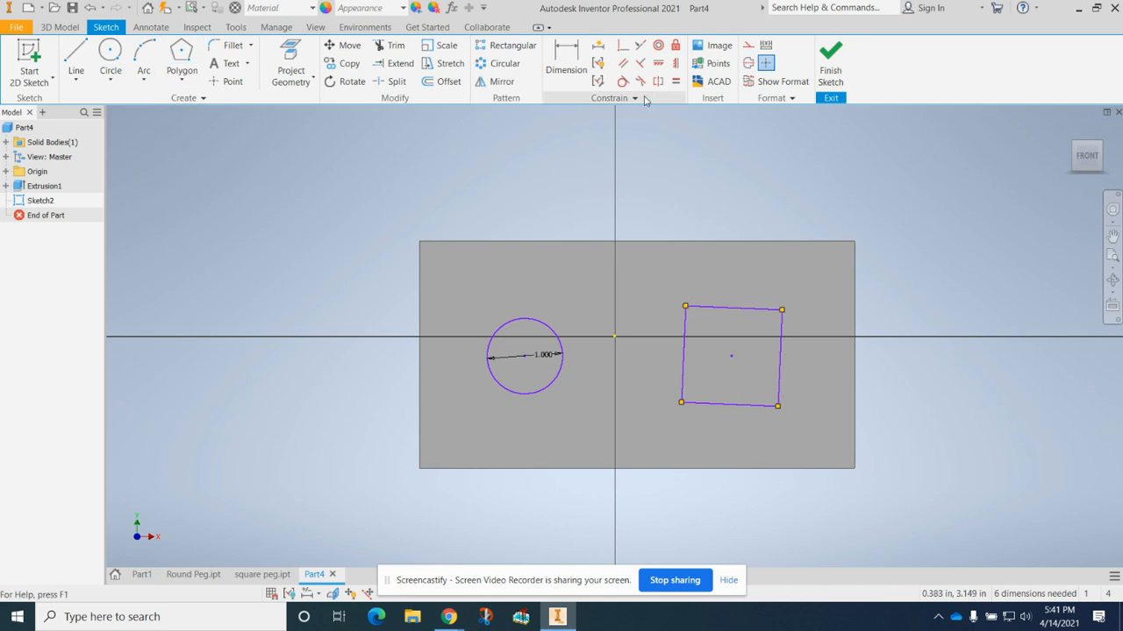
Constrain the square's top edge to be horizontal and set its length to 1 in
click(659, 67)
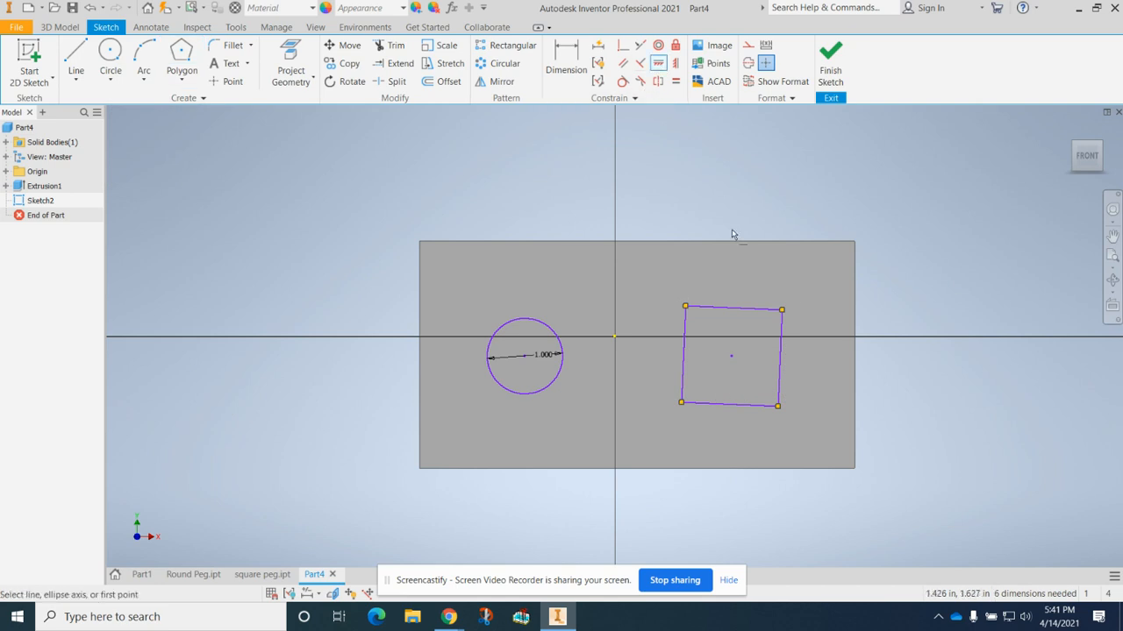
click(758, 309)
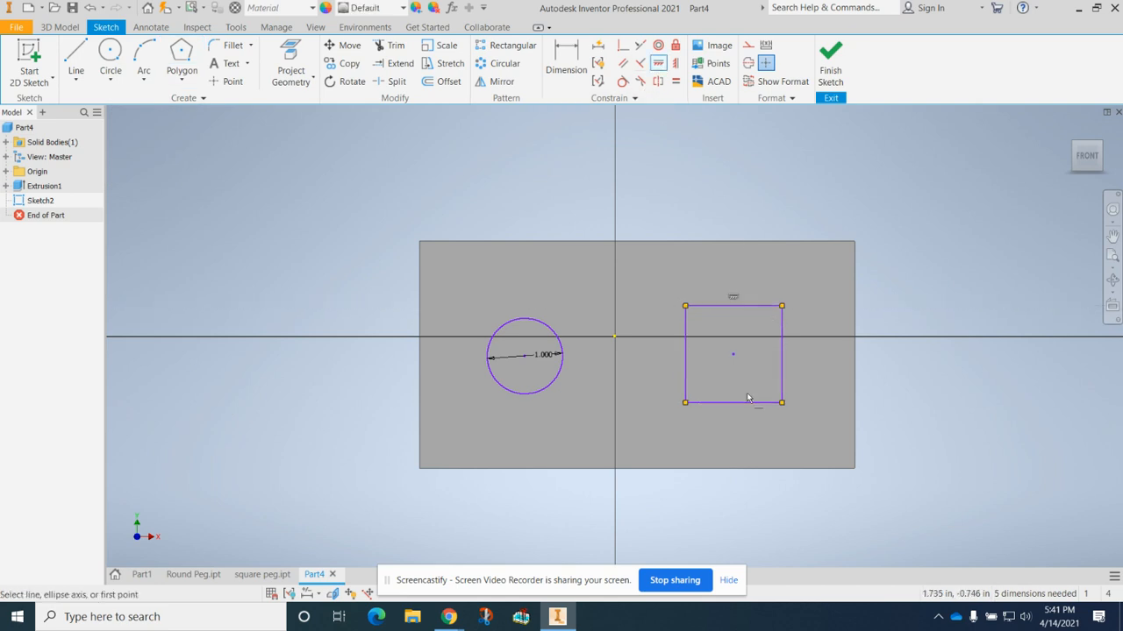
click(575, 70)
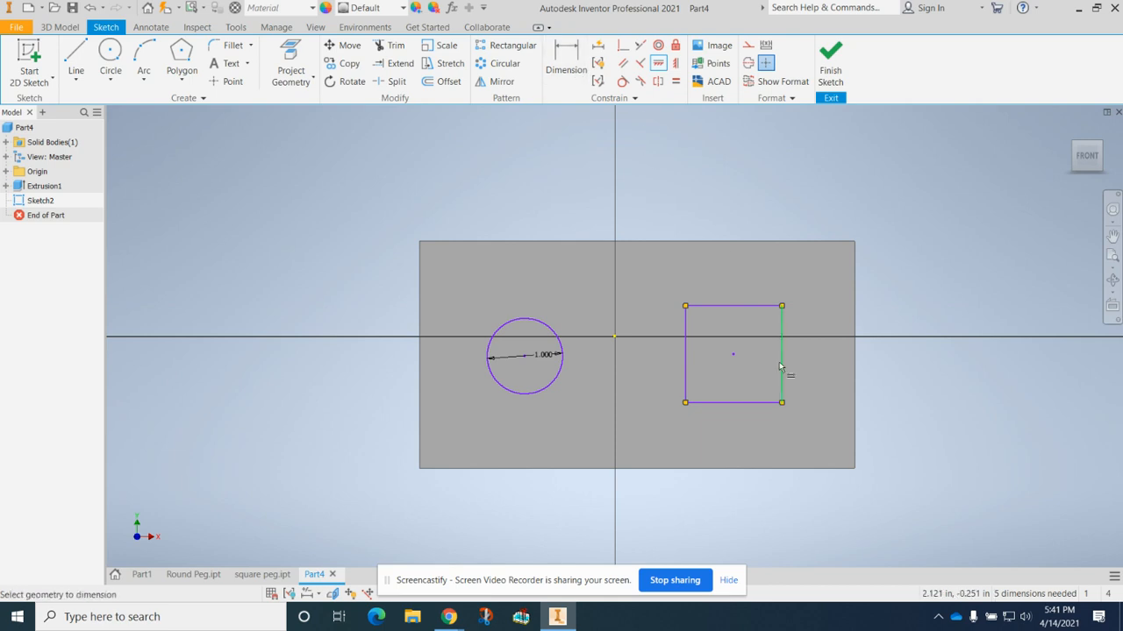
click(744, 305)
click(744, 300)
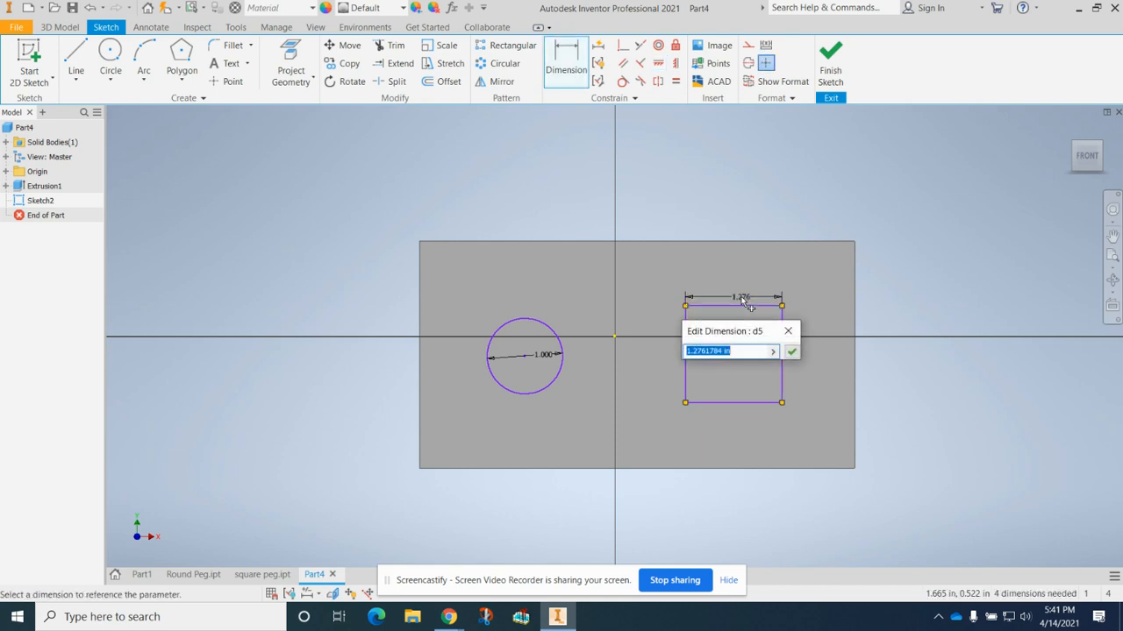
text(1)
key(Return)
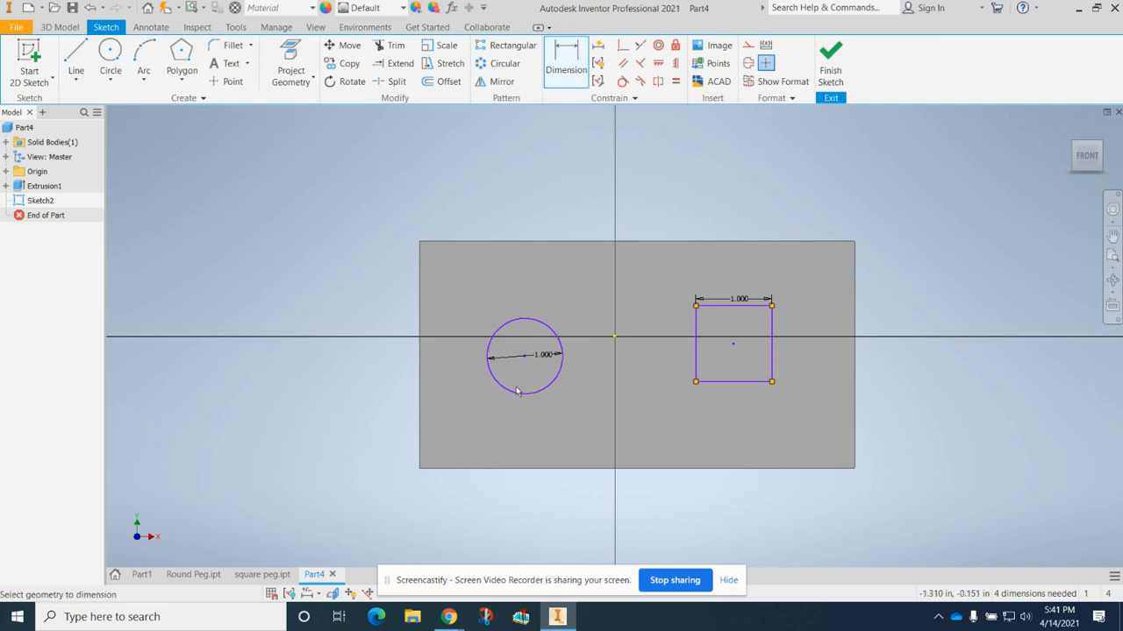
Dimension the circle's centre from the block's left edge and set the distance to 5.75/3 in
click(525, 357)
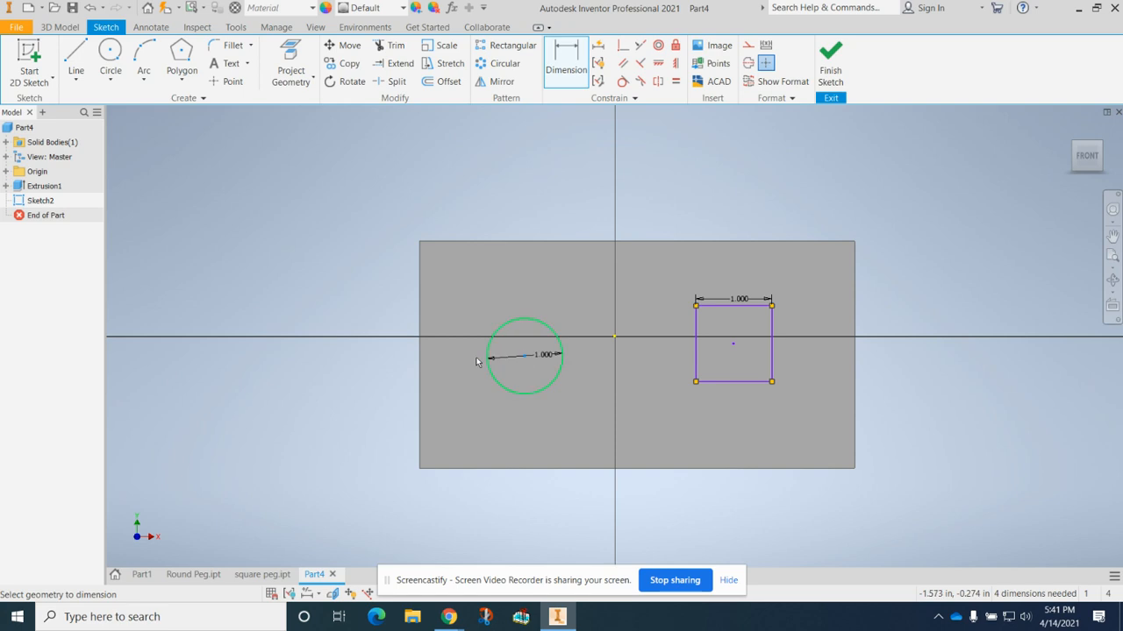
click(421, 363)
click(461, 197)
text(5.75/3)
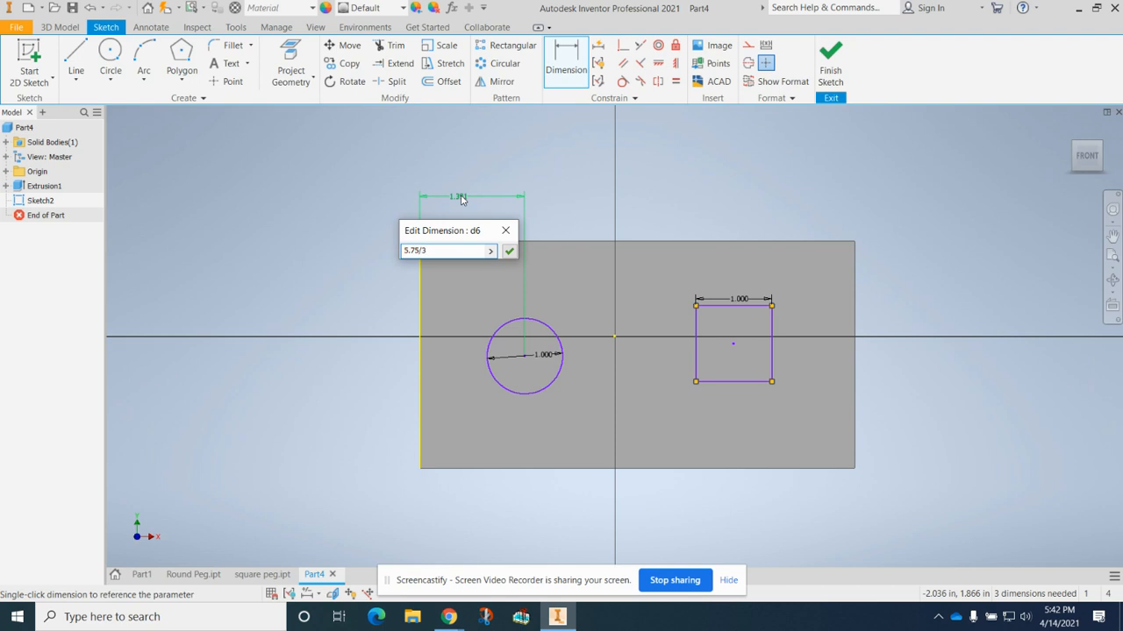
key(Return)
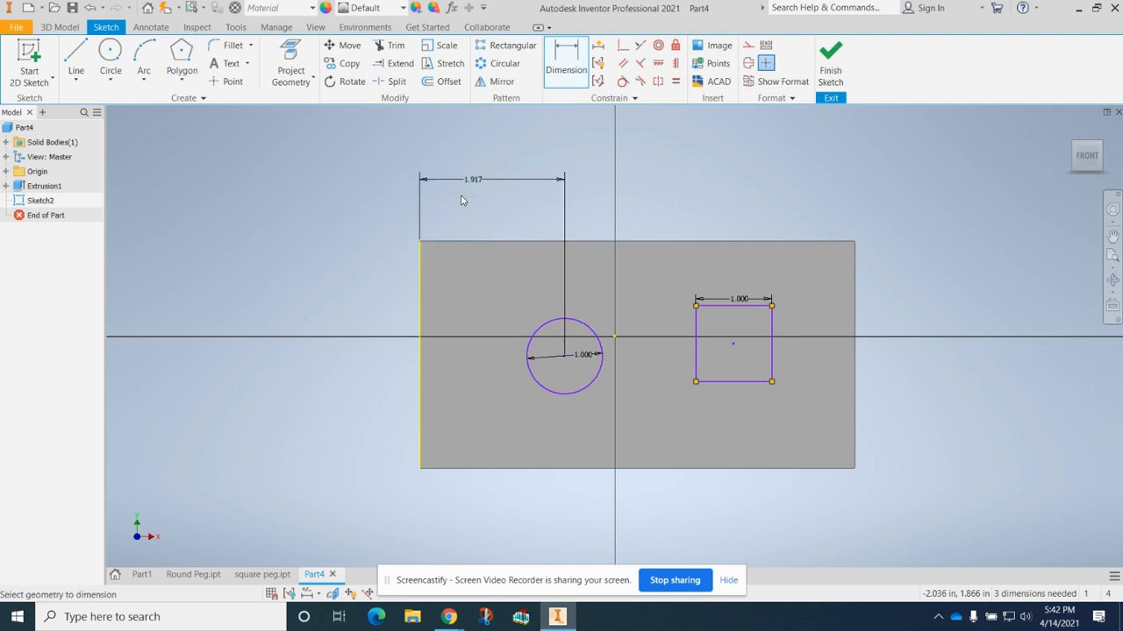
Dimension the circle's centre from the block's top edge and set the distance to 3/2 in
click(565, 356)
click(511, 242)
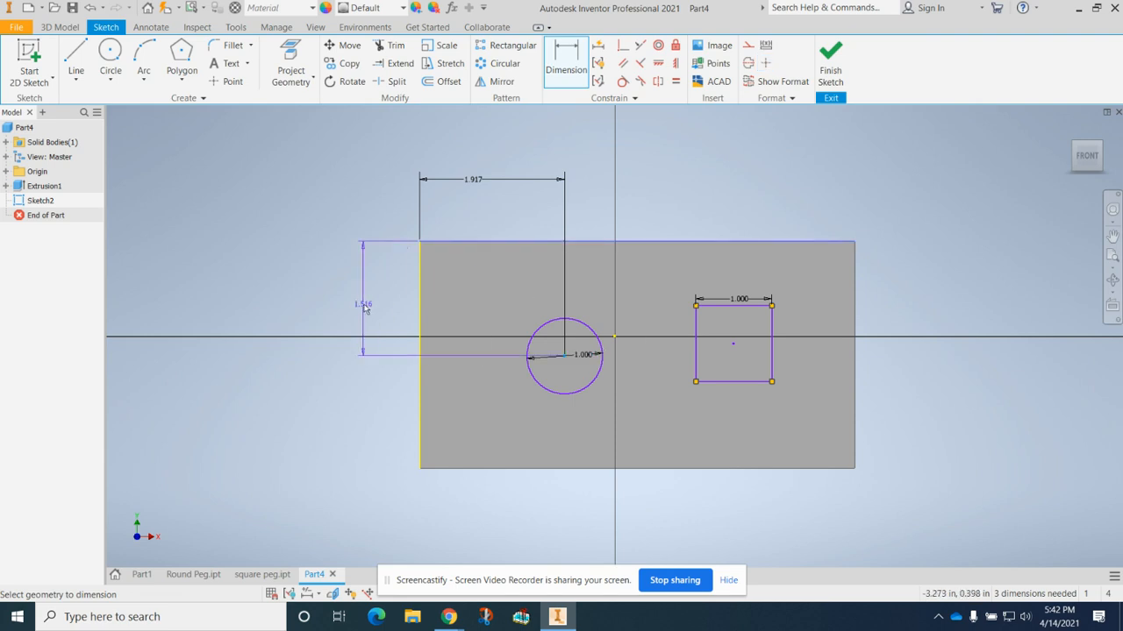
click(360, 303)
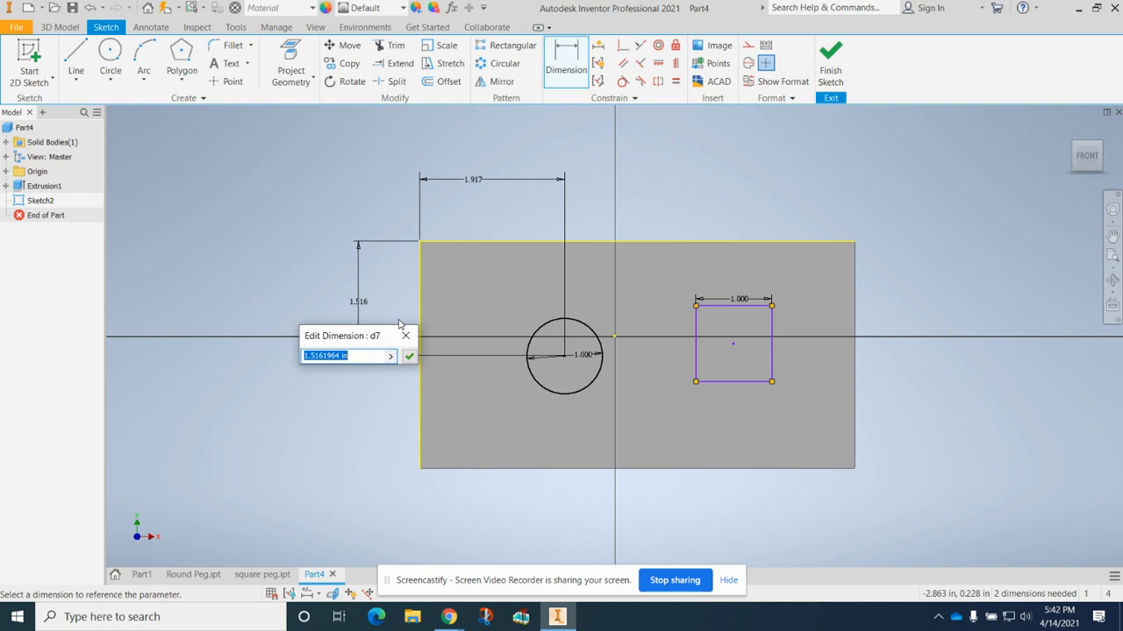
text(3/2)
key(Return)
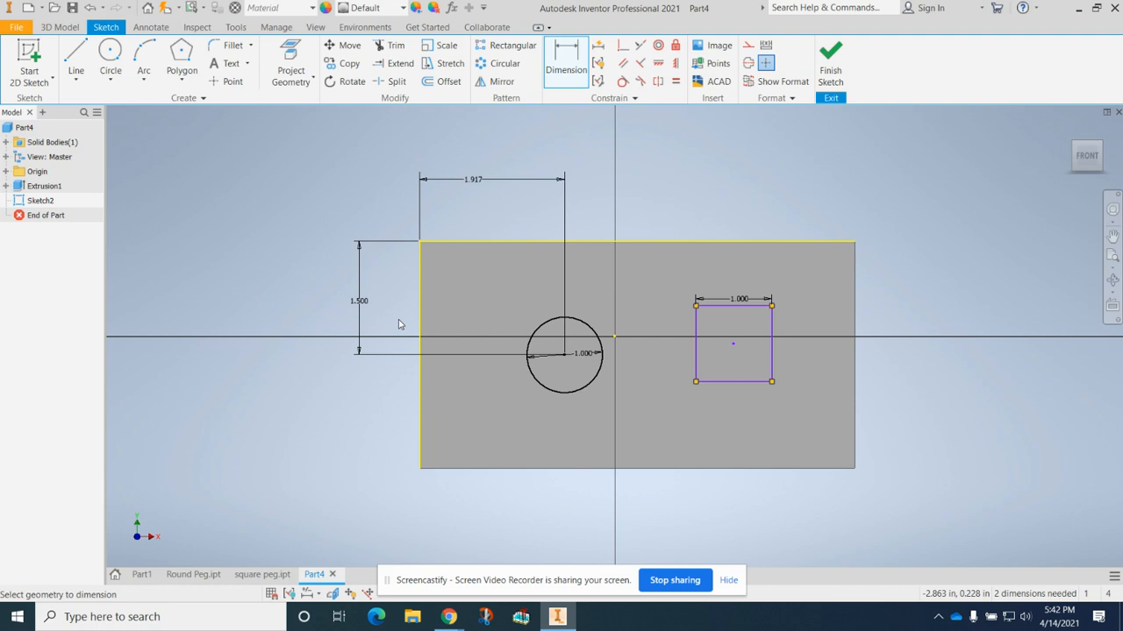
Dimension the square's centre from the block's top edge and set the distance to 3/2 in
click(732, 343)
click(752, 242)
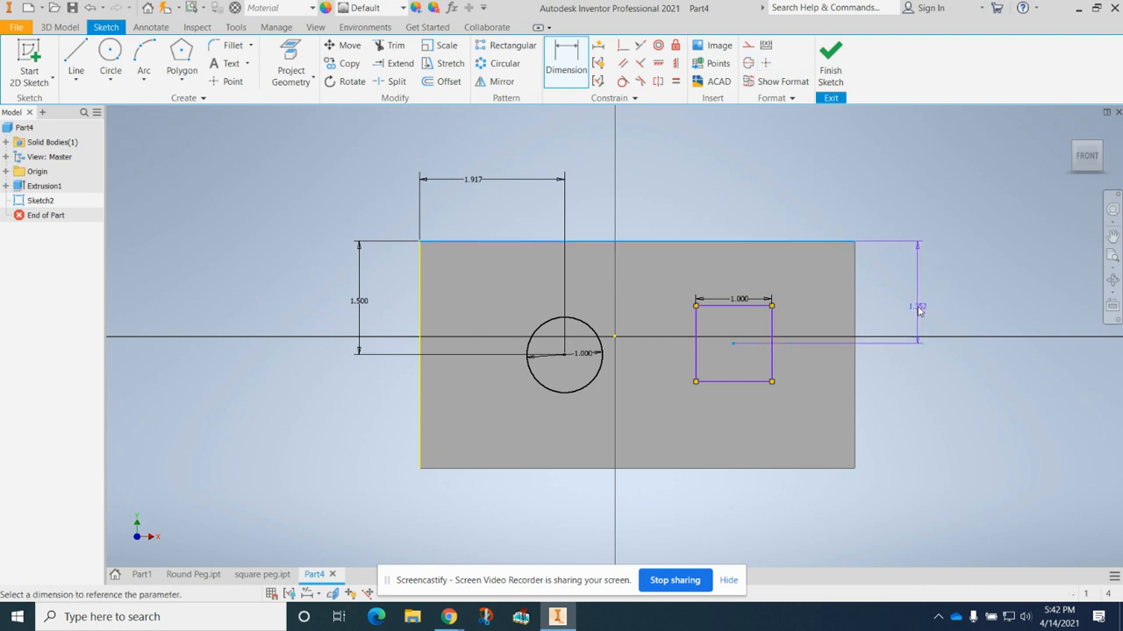
click(918, 309)
text(3/2)
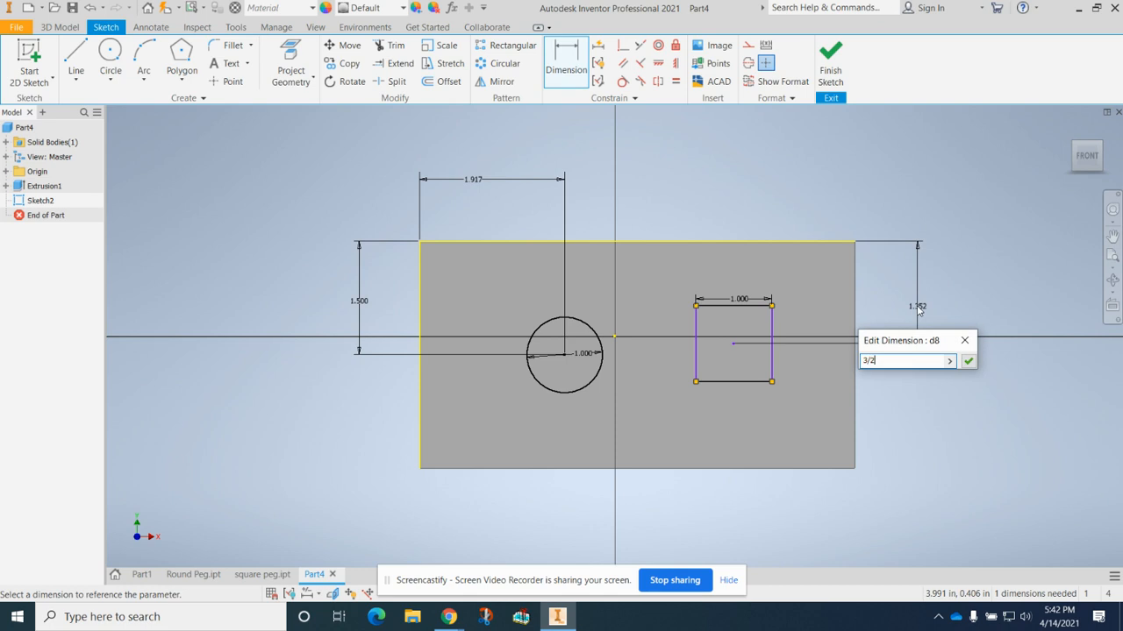
key(Return)
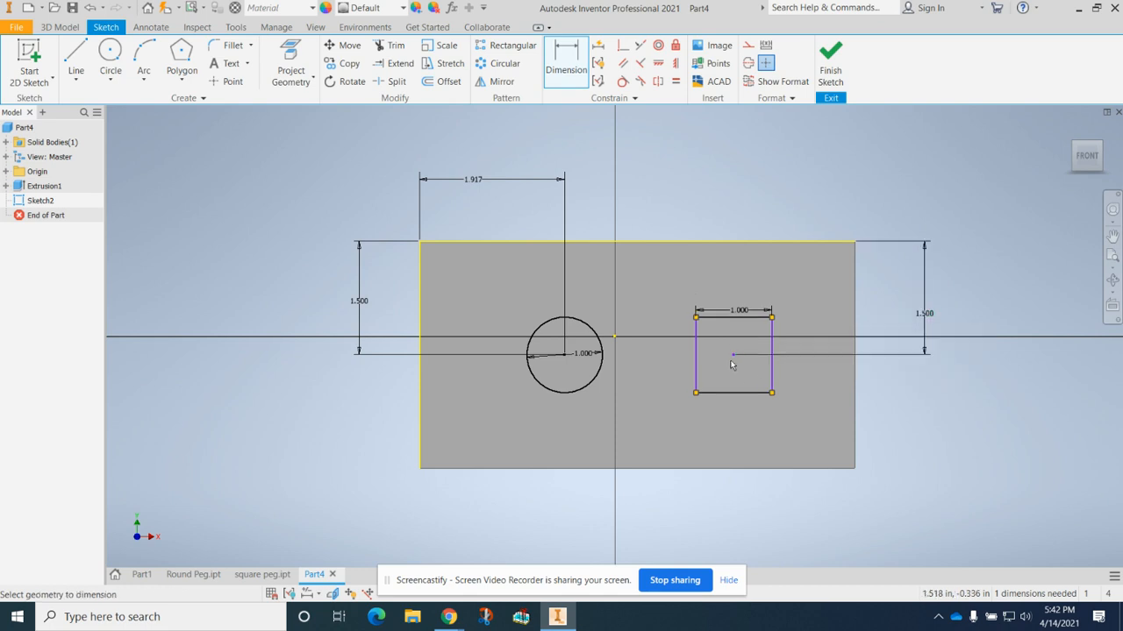
Dimension the square's centre from the block's right edge, set the distance to 5.75/3 in, and finish the sketch
click(855, 331)
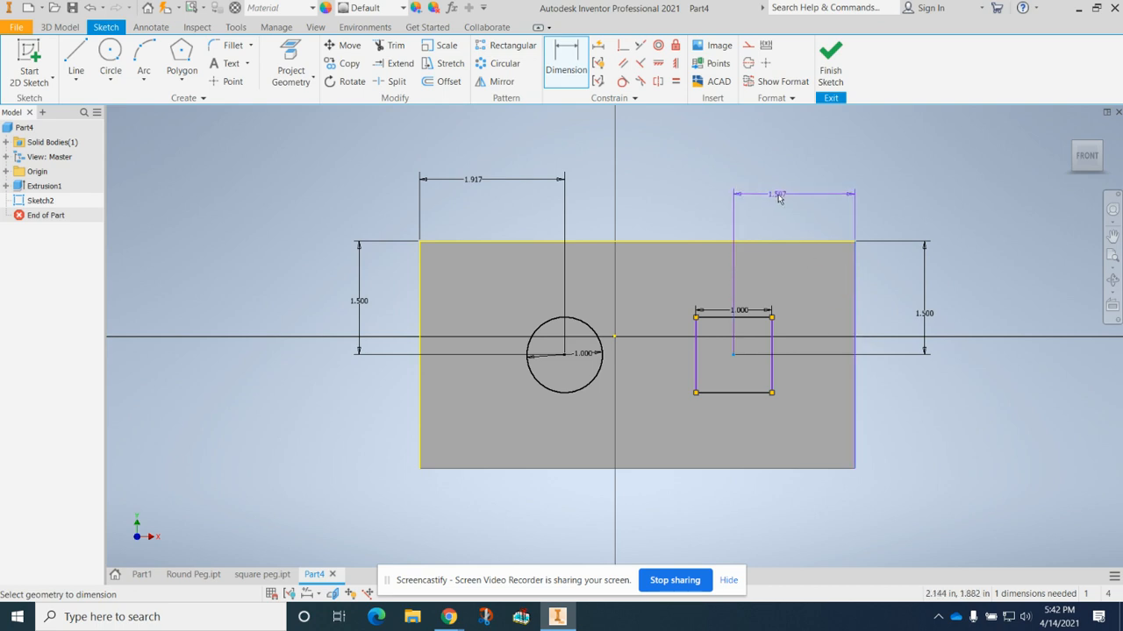
click(777, 198)
text(5.75/3)
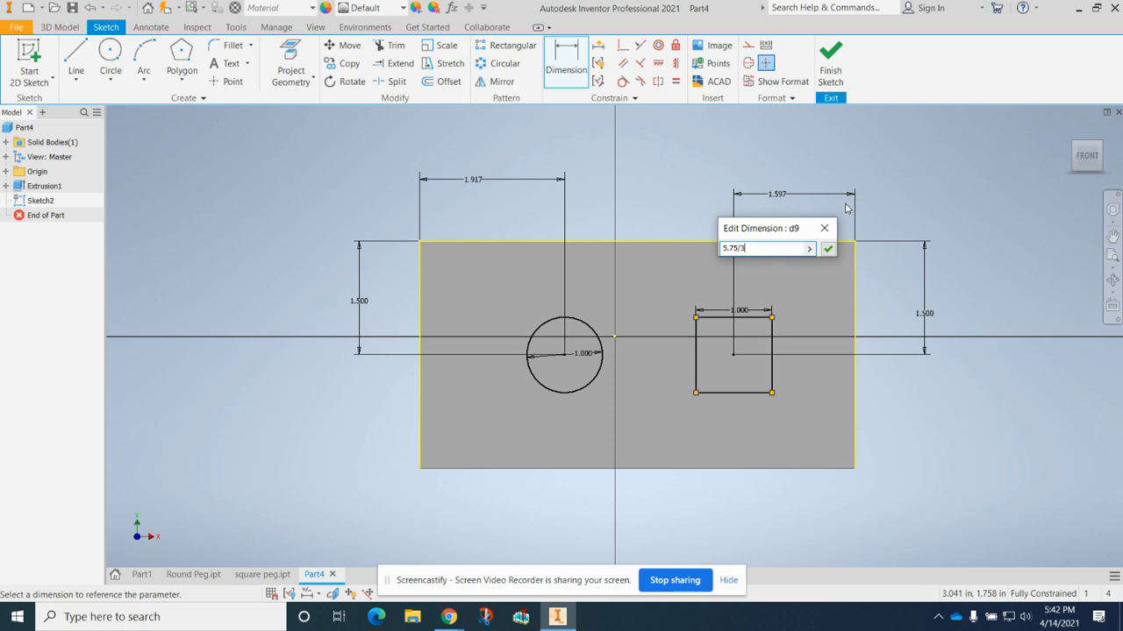
key(Return)
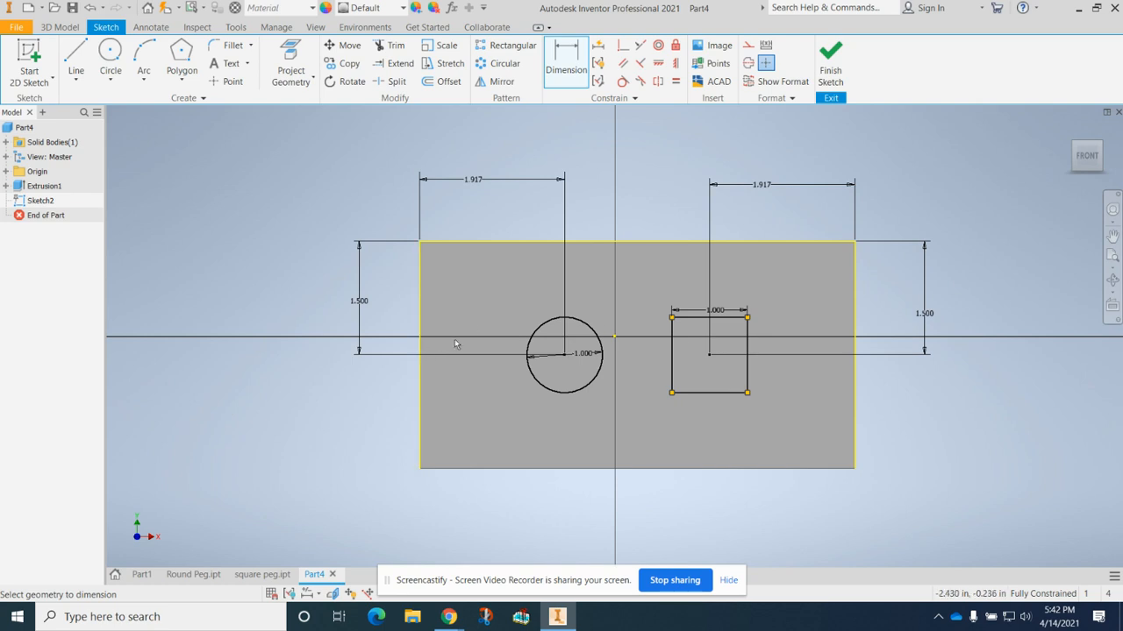
click(830, 62)
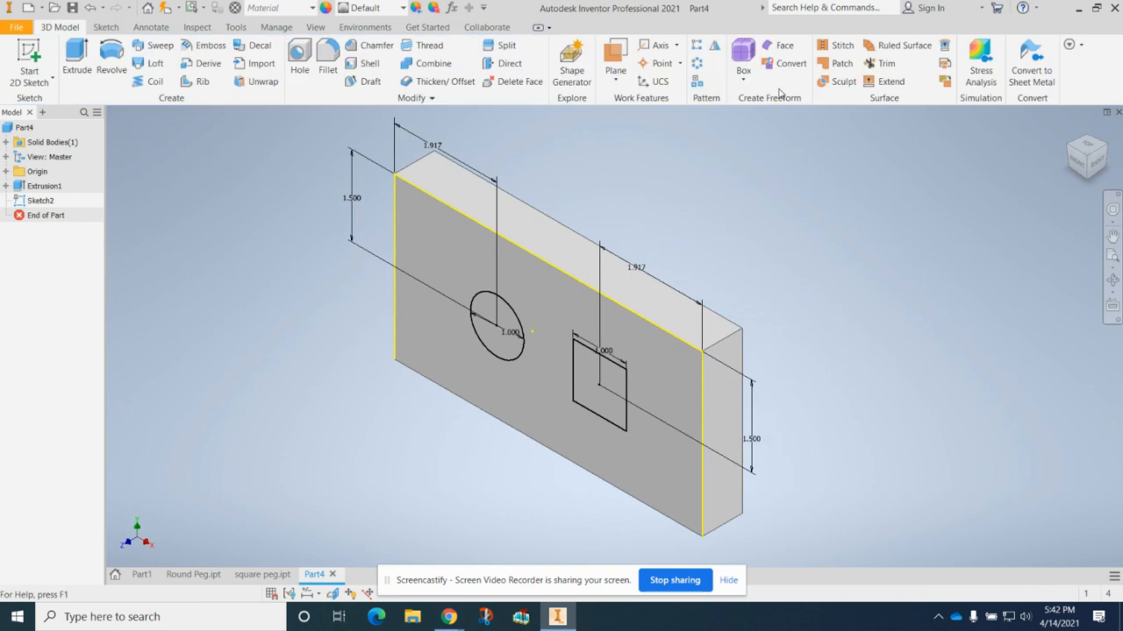
Extrude the circle and square profiles as a cut through the whole 3/4 in thickness of the block
click(70, 63)
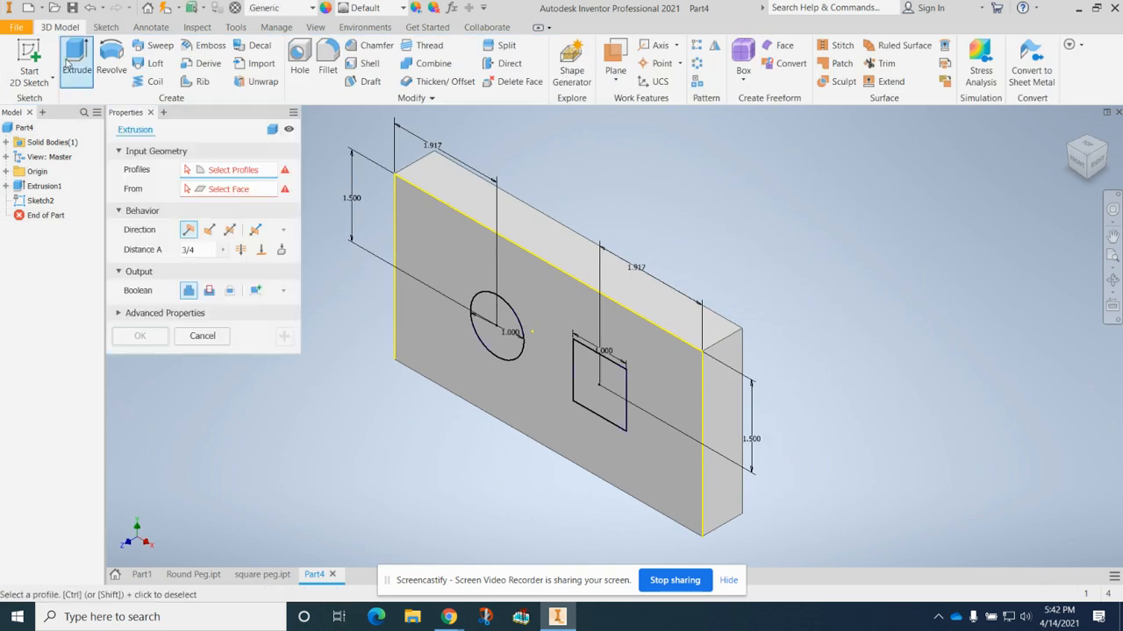
click(209, 292)
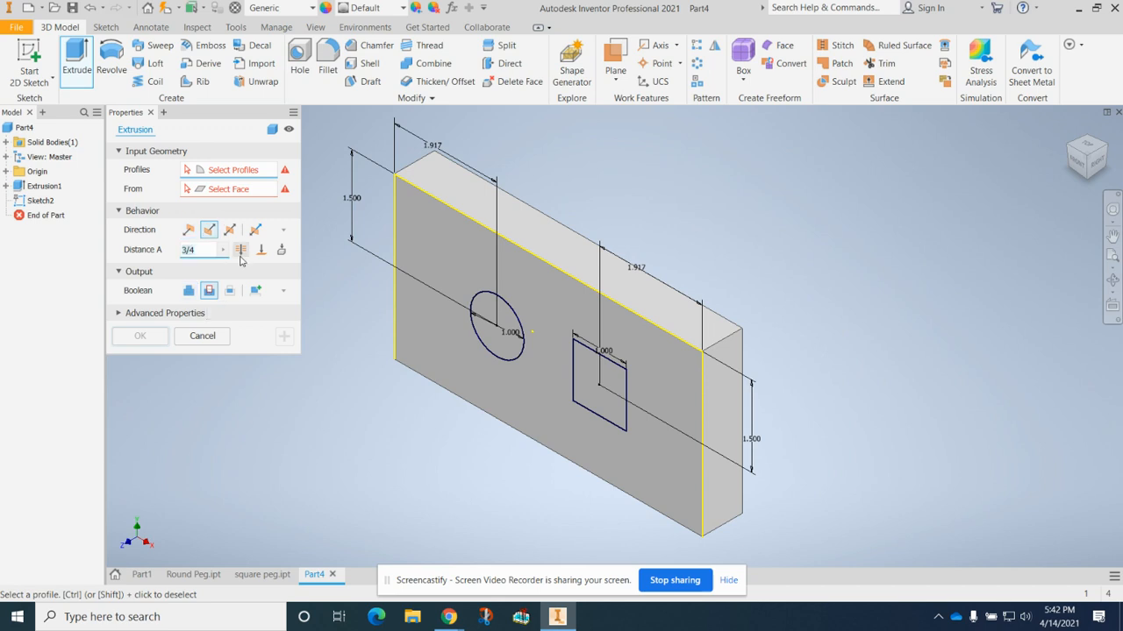
click(482, 333)
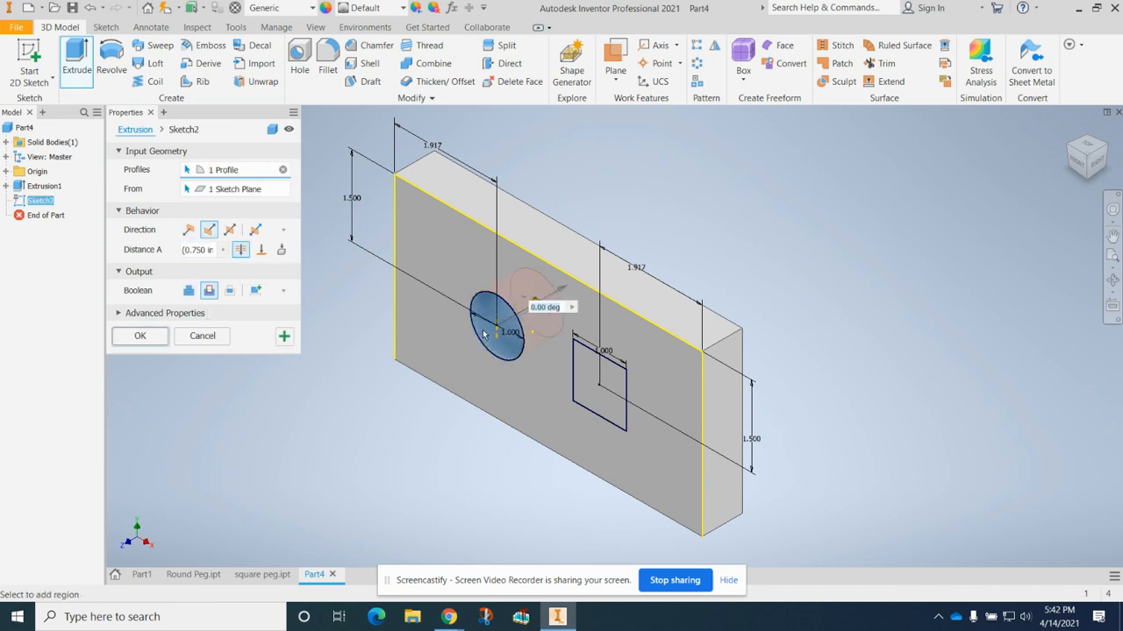
click(587, 395)
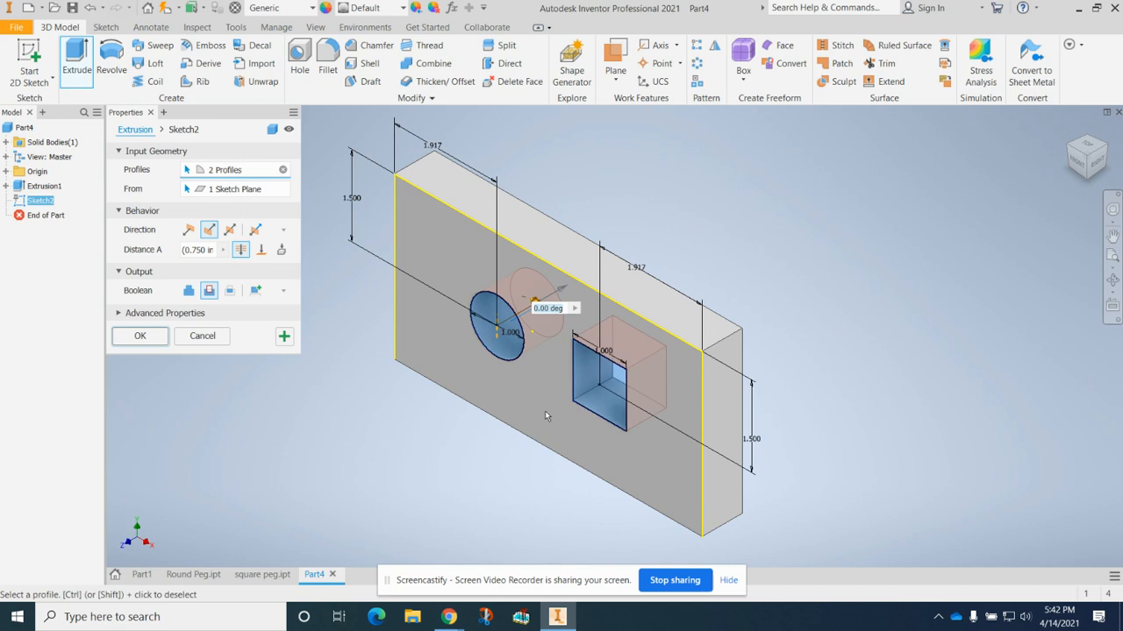
click(129, 341)
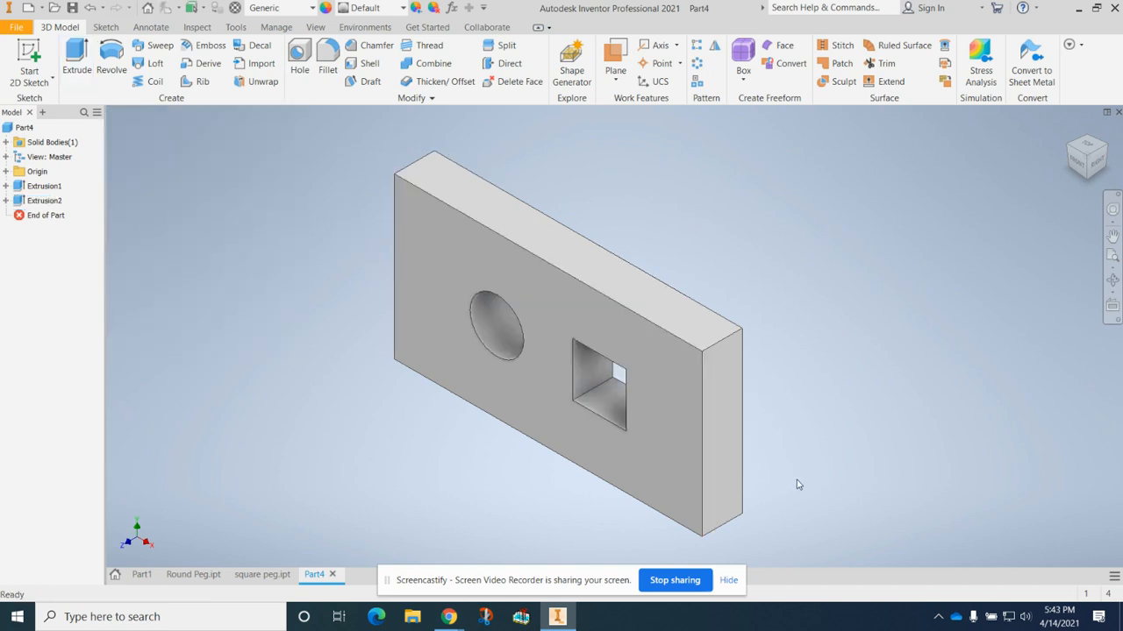
Select all faces of the block and adjust their appearance to yellow, RGB 243, 255, 0
scroll(793, 484, down, 3)
scroll(793, 484, up, 3)
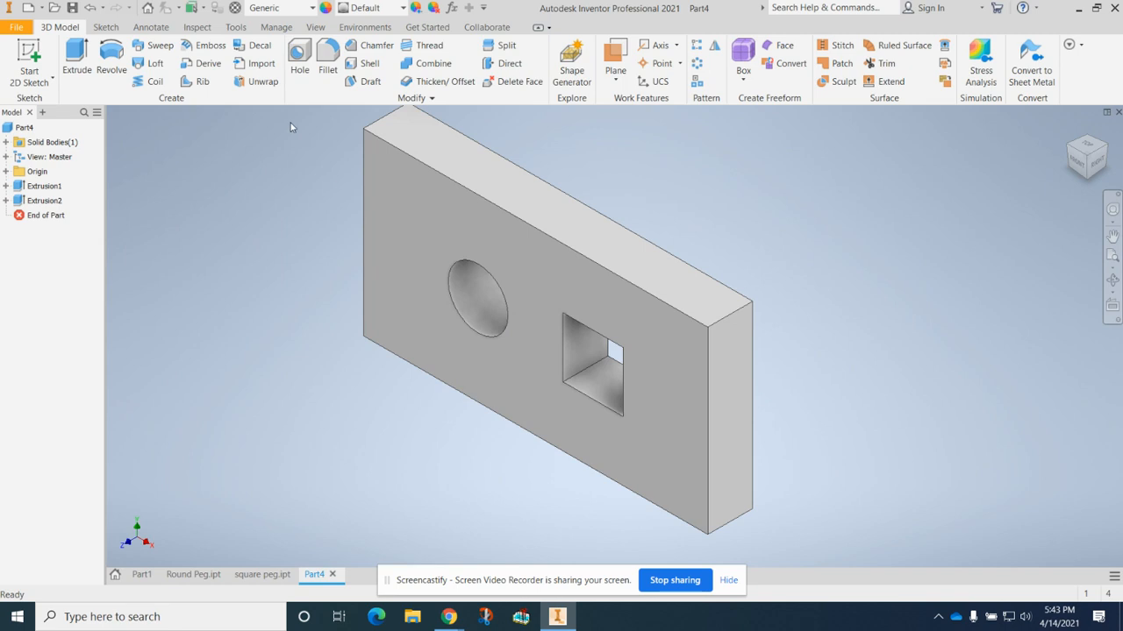
scroll(370, 243, down, 2)
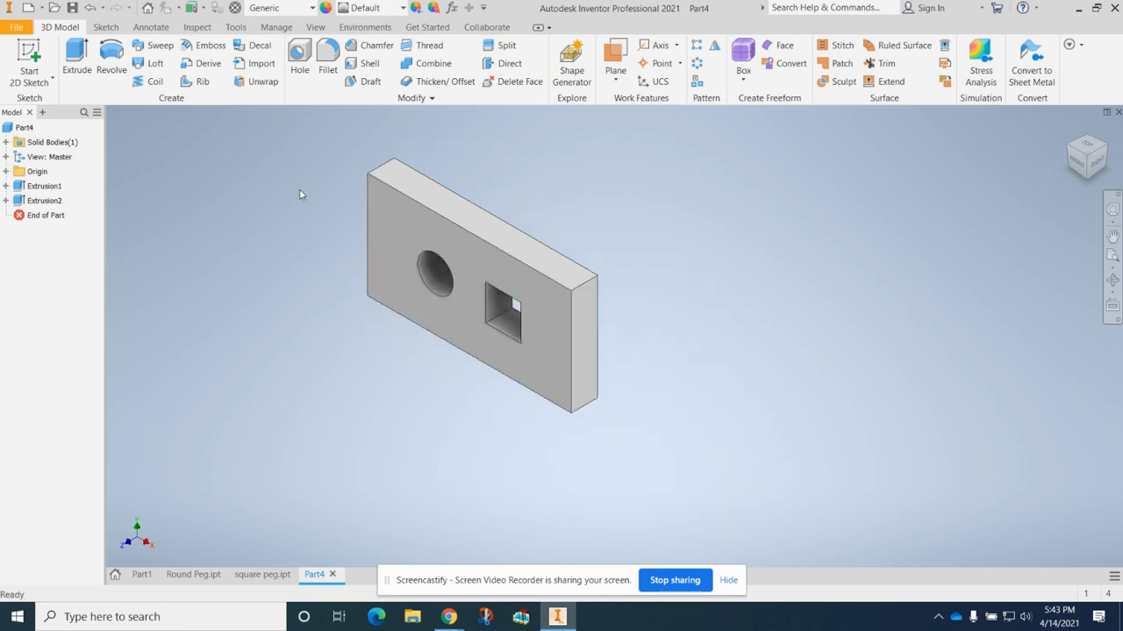
drag(229, 117, 562, 352)
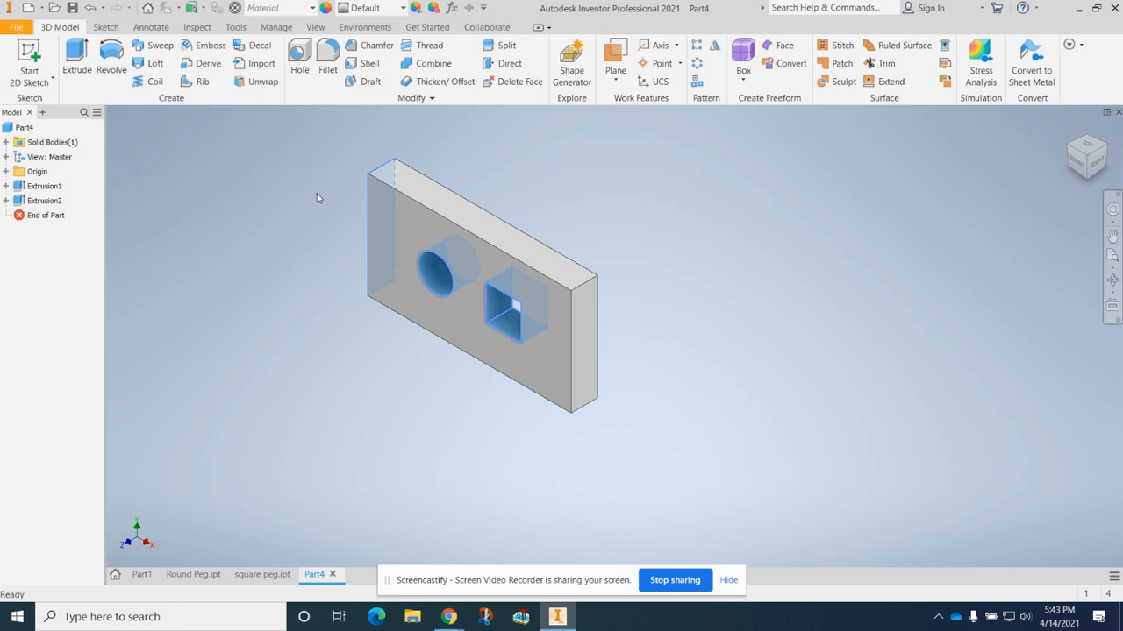
drag(829, 488, 358, 164)
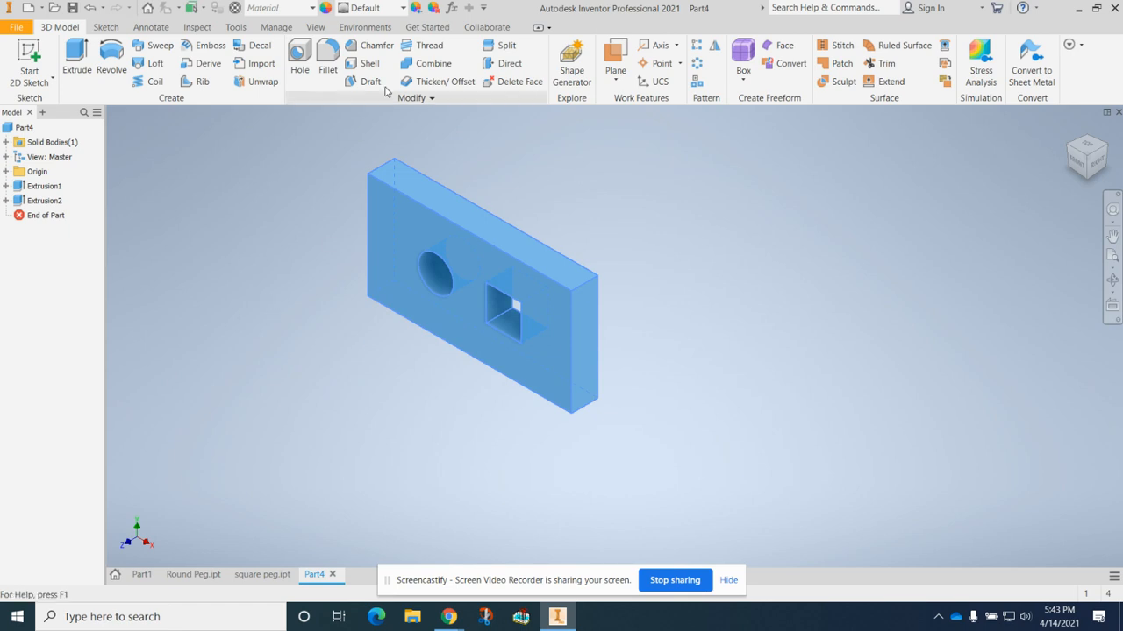
click(417, 8)
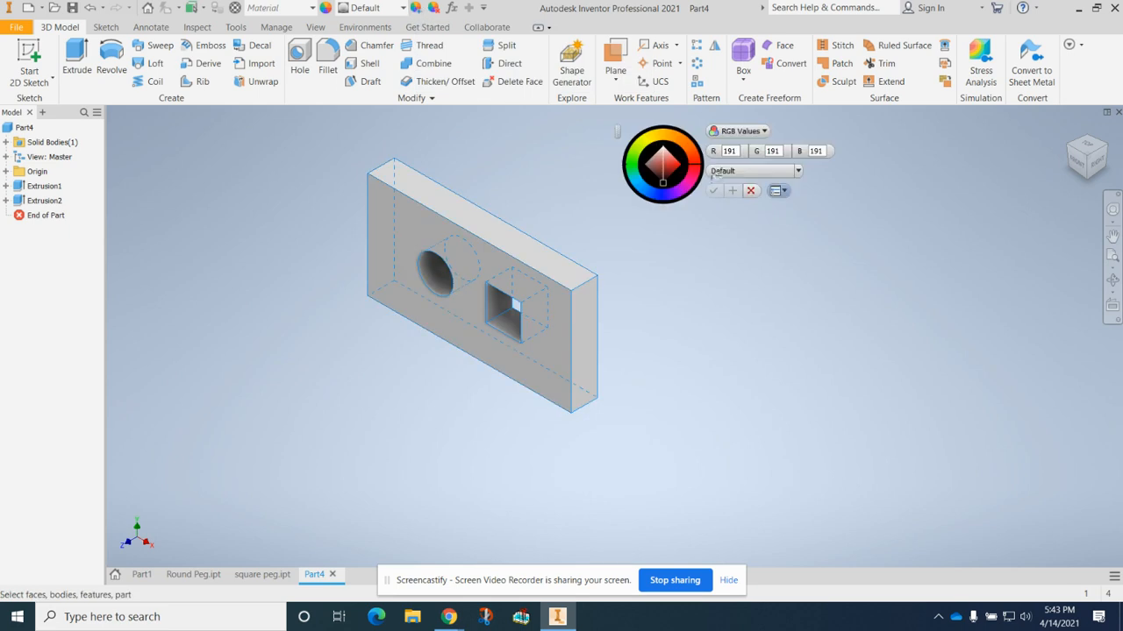
click(646, 142)
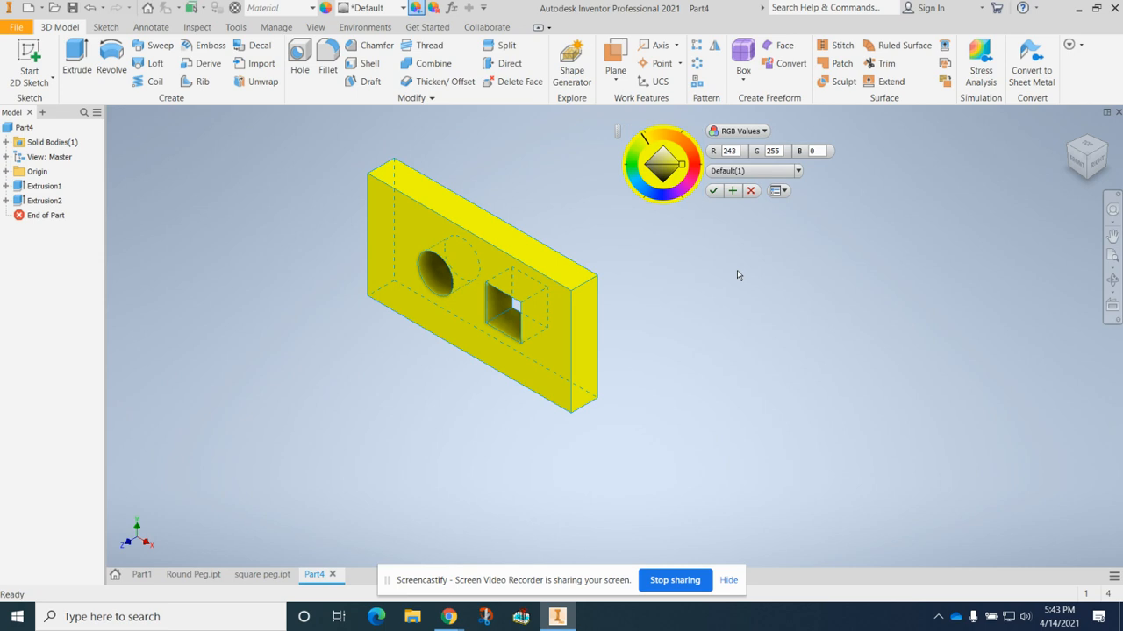
click(713, 190)
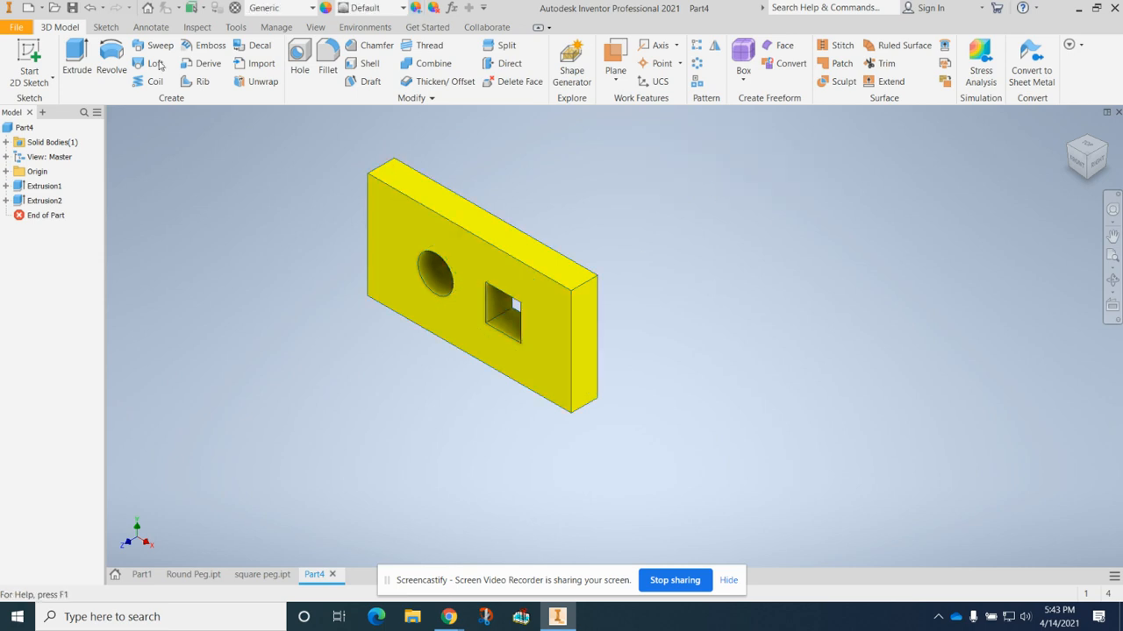
Save the part as pegboard in the Pegboard Toy folder
click(18, 28)
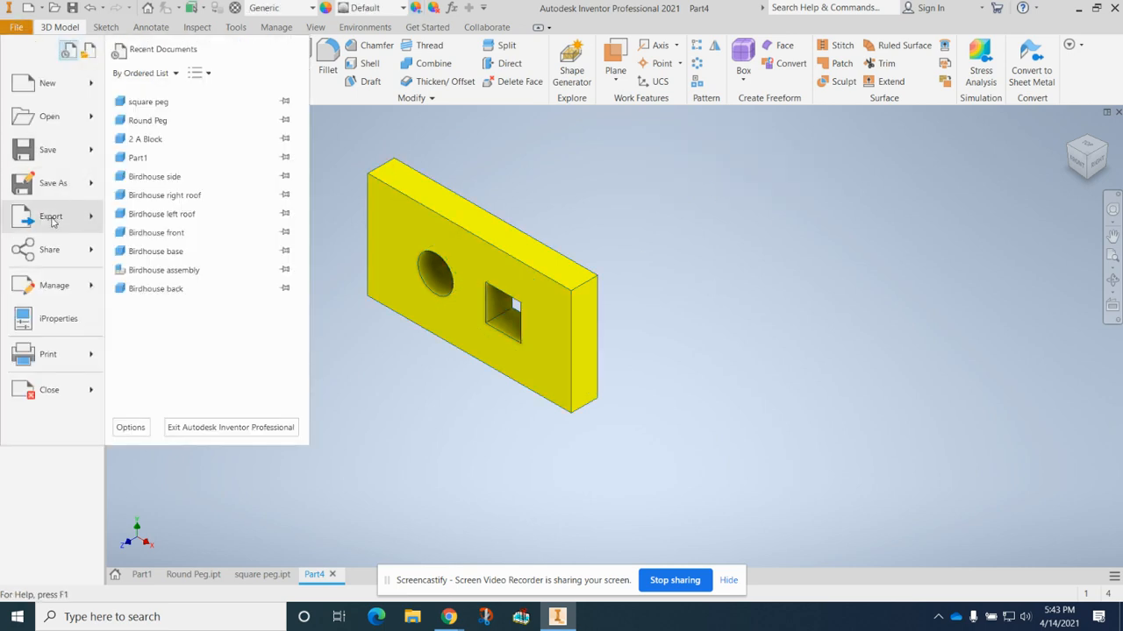
click(54, 184)
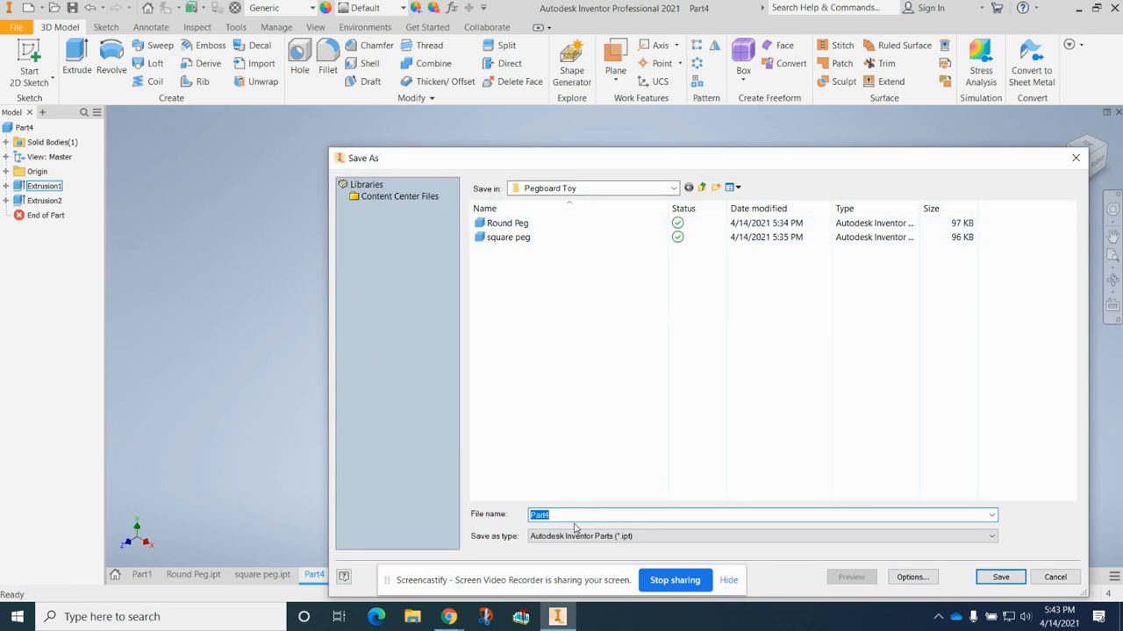
text(pegboard)
click(1001, 577)
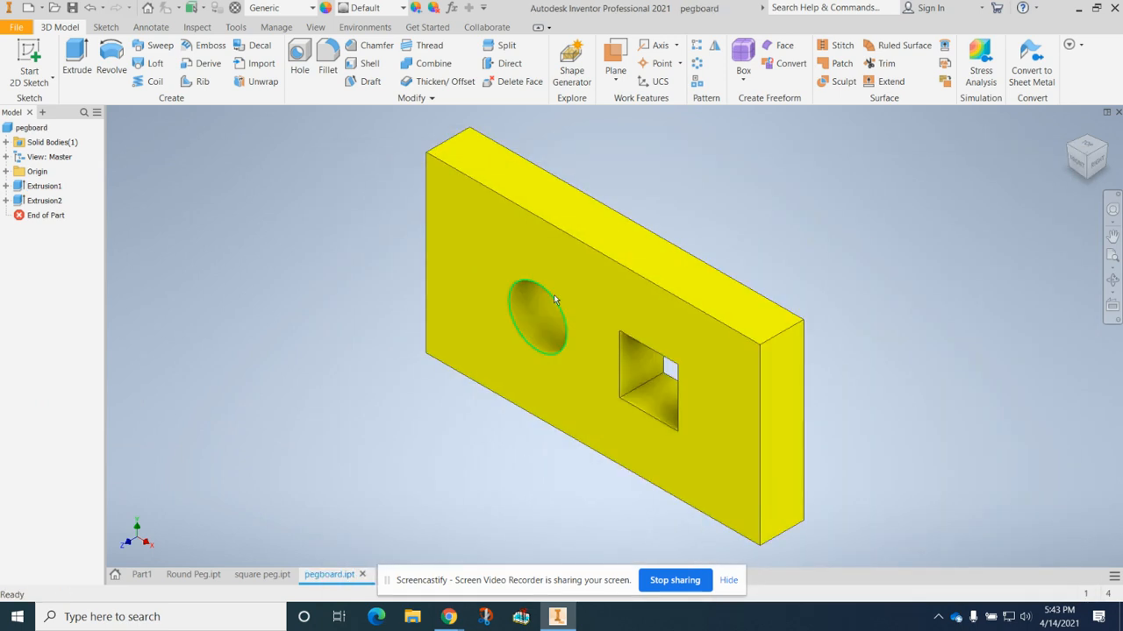